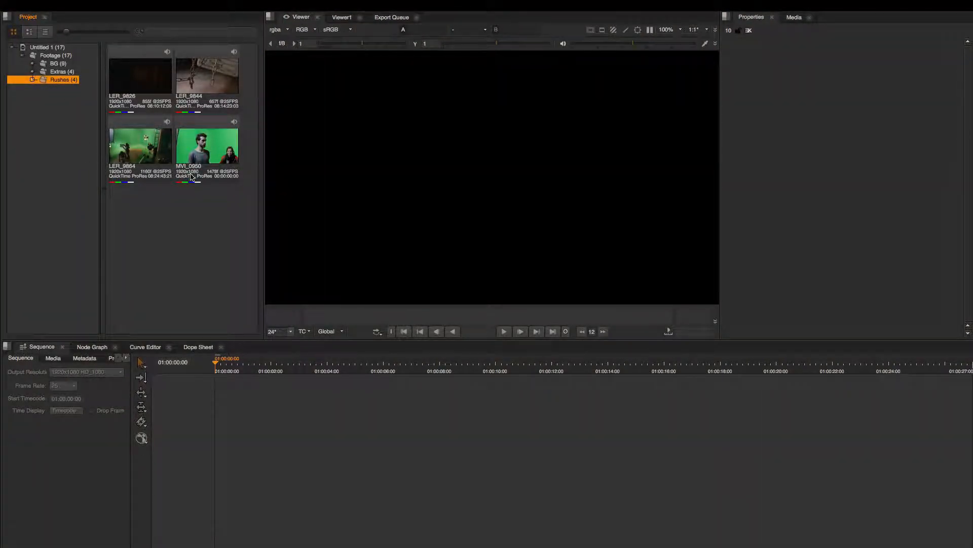
pyautogui.moveTo(139, 220); pyautogui.dragTo(234, 94)
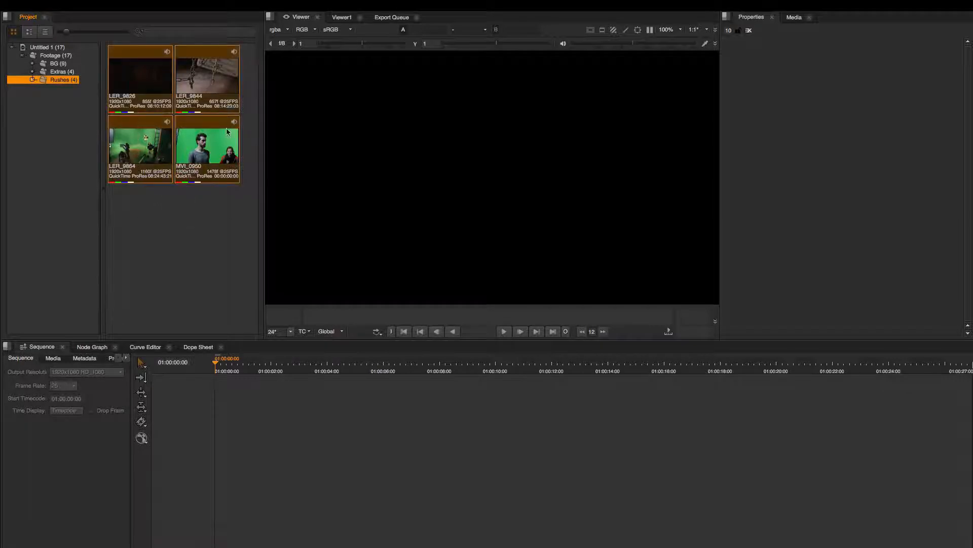
pyautogui.click(182, 223)
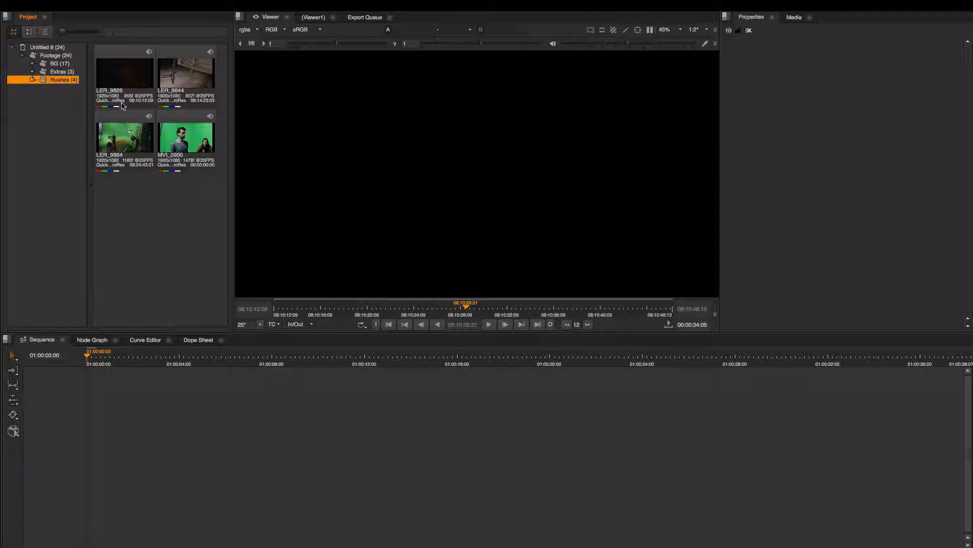
# Load the LER_9826 clip into the viewer and scrub it to about 08:10:30:21.
pyautogui.doubleClick(133, 78)
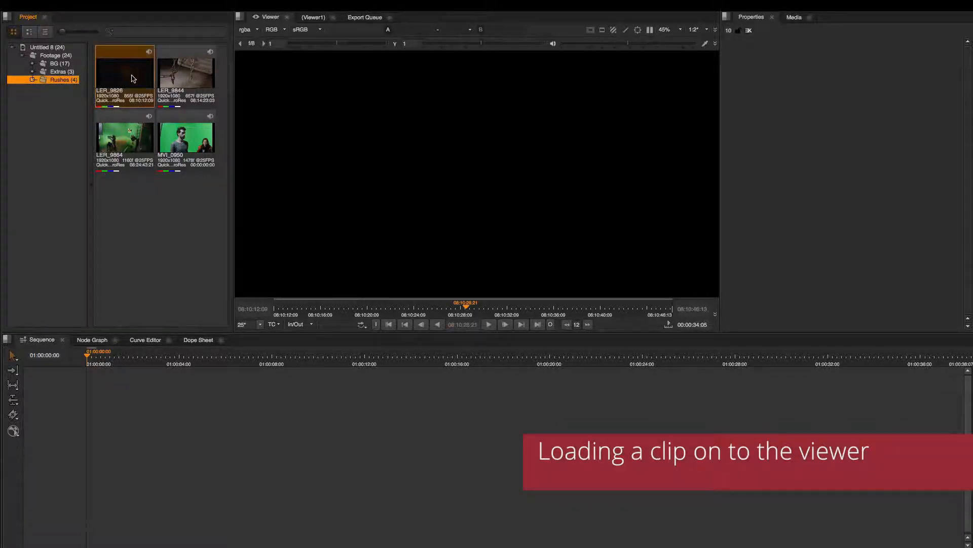
pyautogui.moveTo(296, 308); pyautogui.dragTo(492, 308)
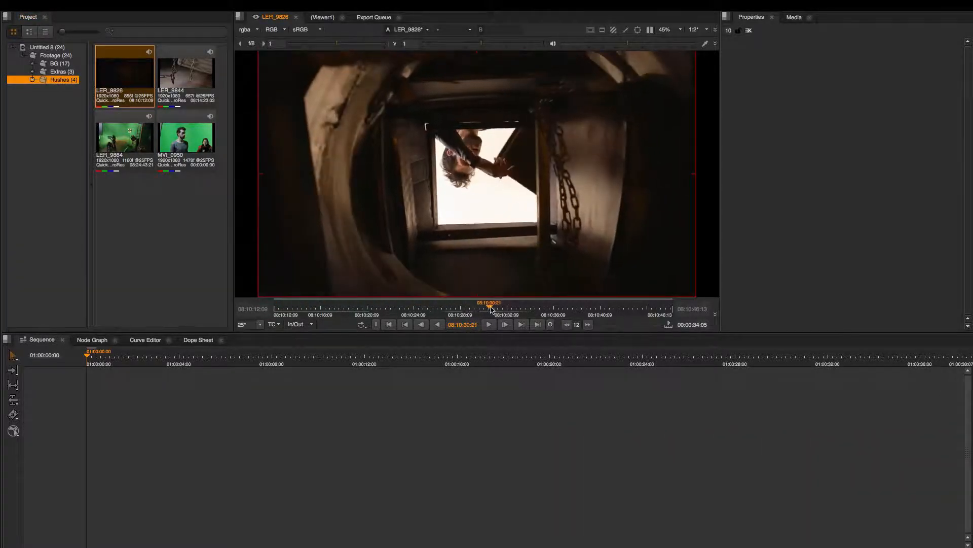
# Play the LER_9826 clip forward, in reverse and forward again, stopping between each direction.
pyautogui.click(489, 325)
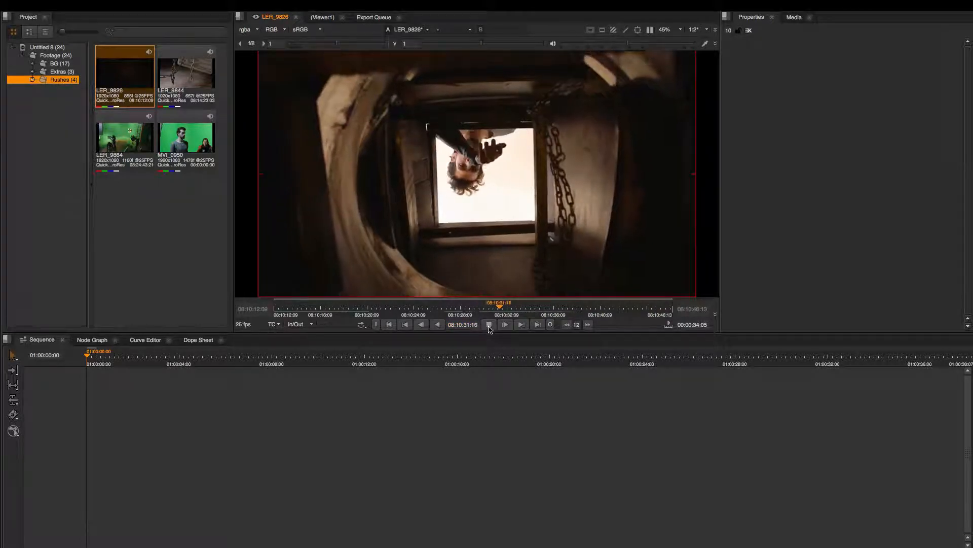
pyautogui.click(437, 324)
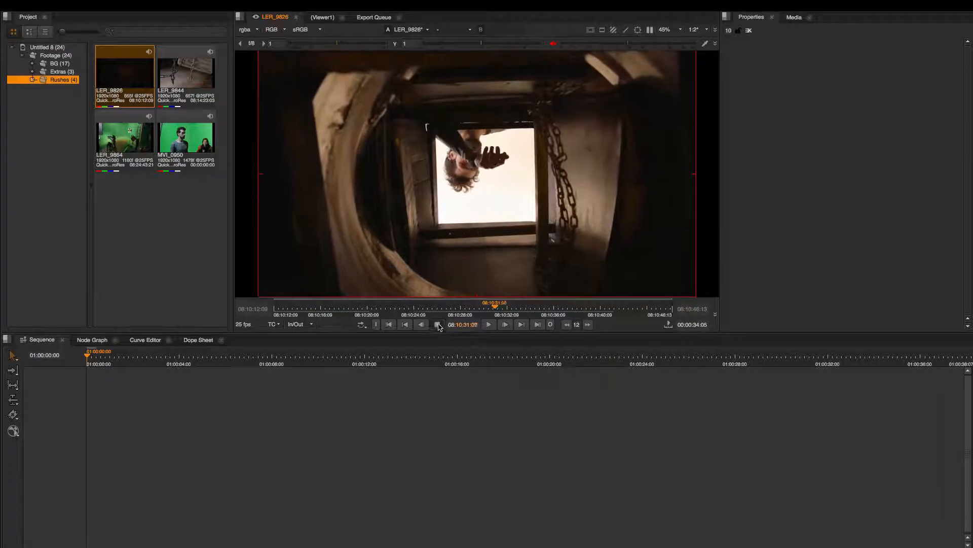
pyautogui.click(437, 325)
pyautogui.click(488, 326)
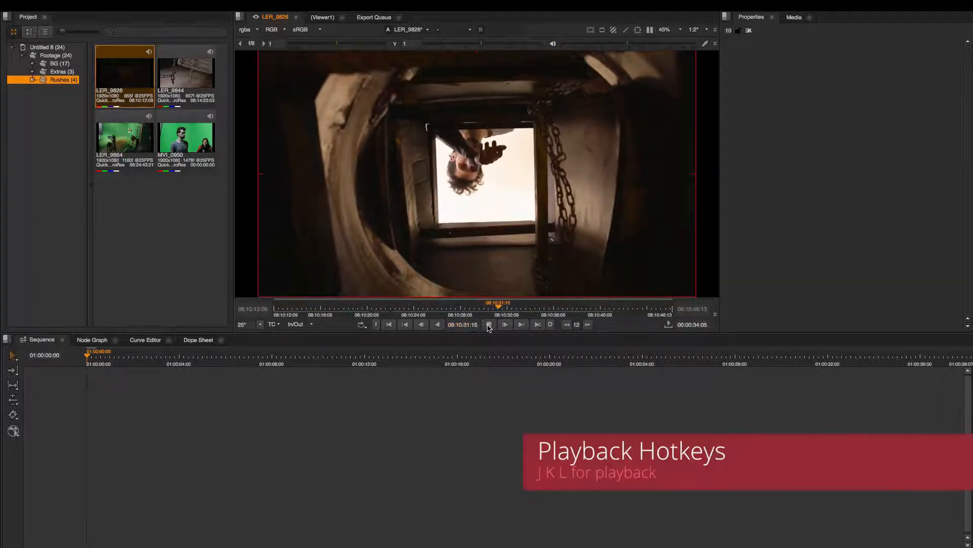
pyautogui.click(488, 326)
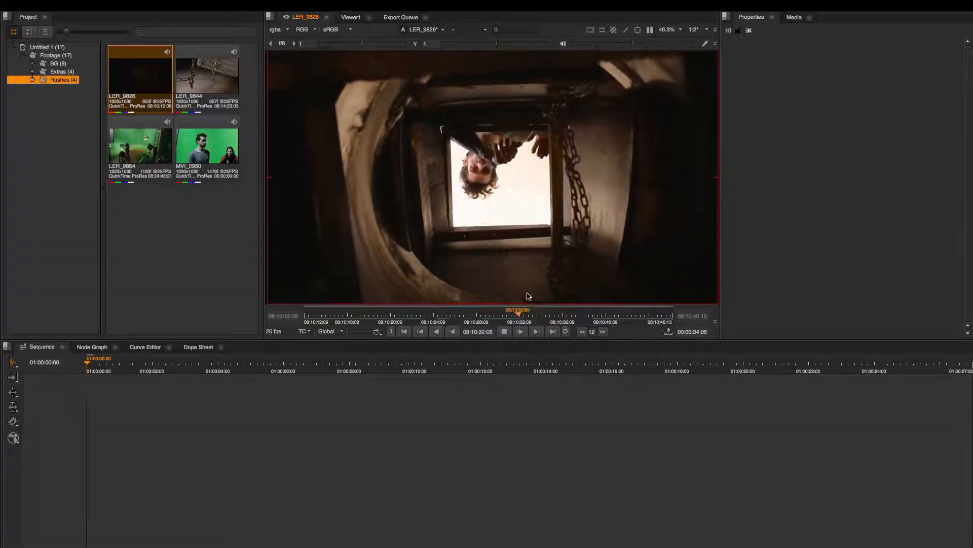
# Shuttle the LER_9826 clip backward and forward at increasing playback speeds, pausing at each change of direction.
pyautogui.press('k')
pyautogui.press('j')
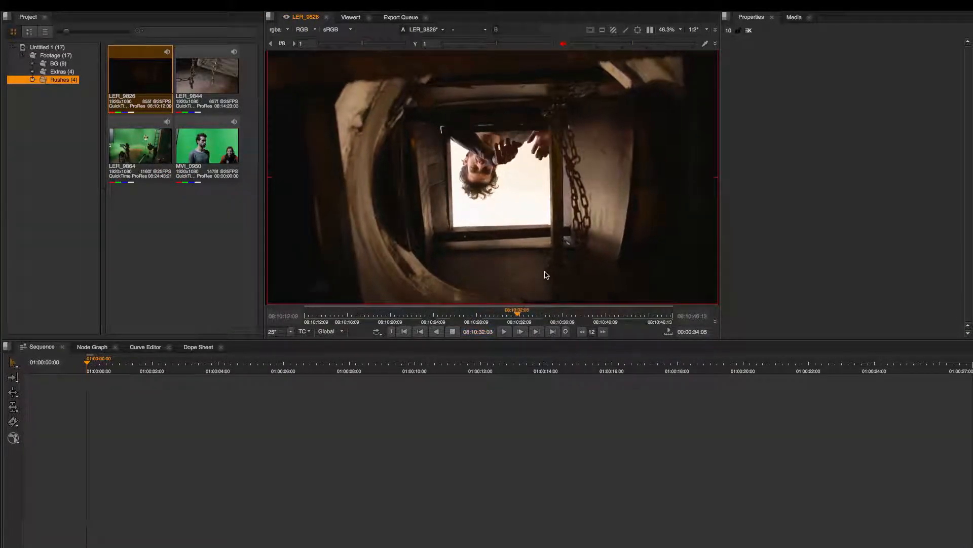
pyautogui.press('k')
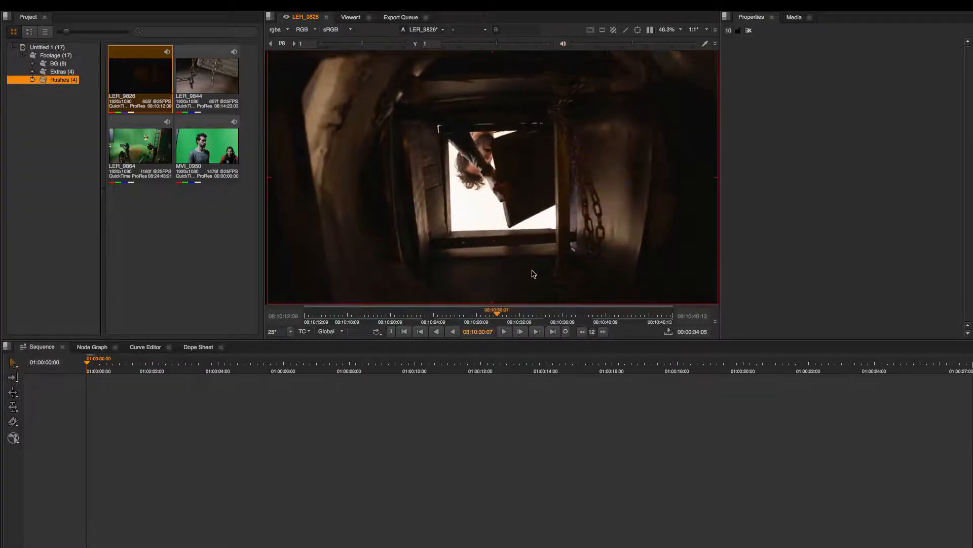
pyautogui.press('l')
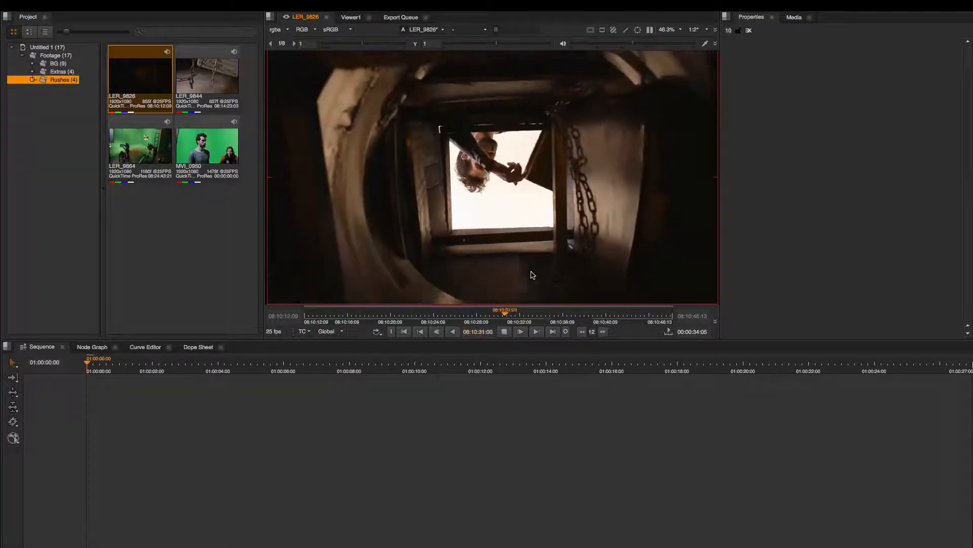
pyautogui.press('l')
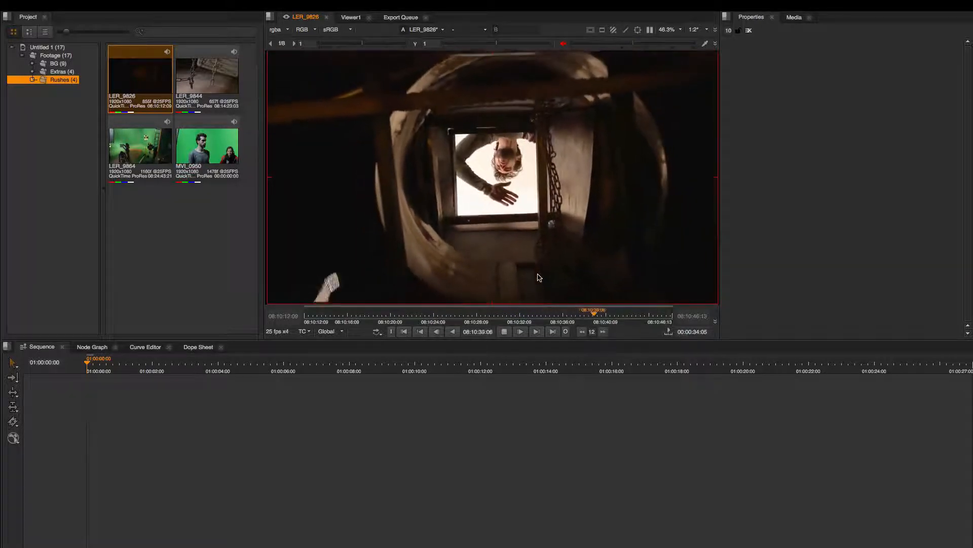
pyautogui.press('k')
pyautogui.press('j')
pyautogui.press('j')
pyautogui.press('j')
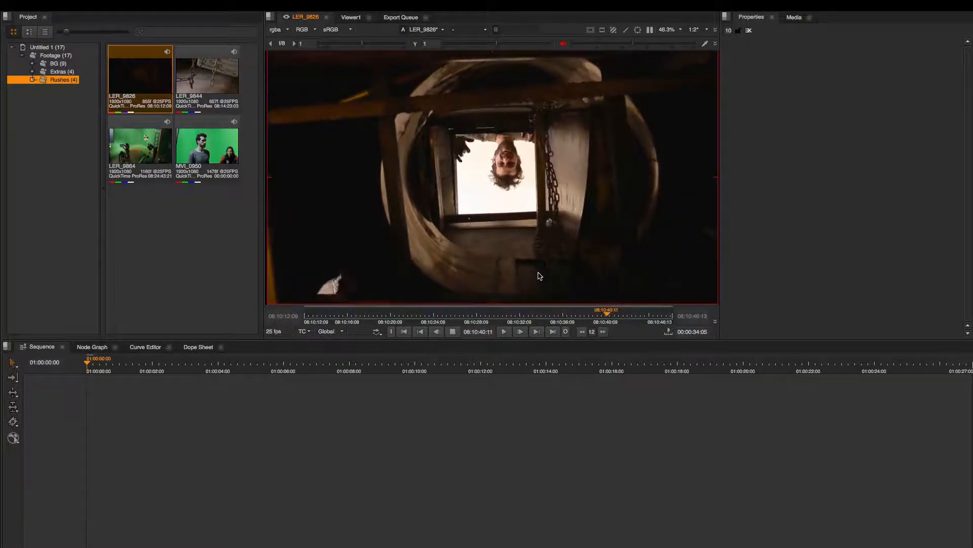
pyautogui.press('k')
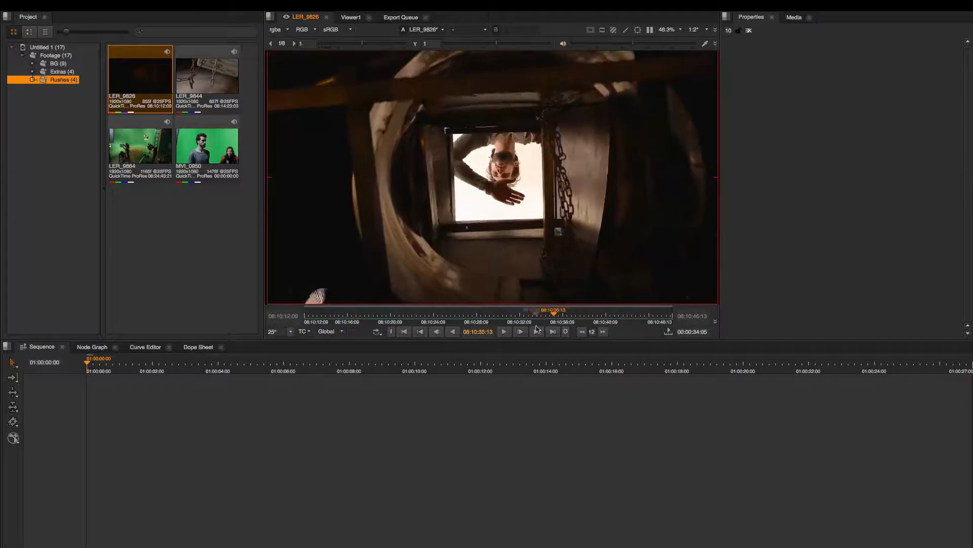
# Move the clip's playhead back to about 08:10:28:17, play briefly from there and stop.
pyautogui.moveTo(552, 313); pyautogui.dragTo(480, 320)
pyautogui.press('l')
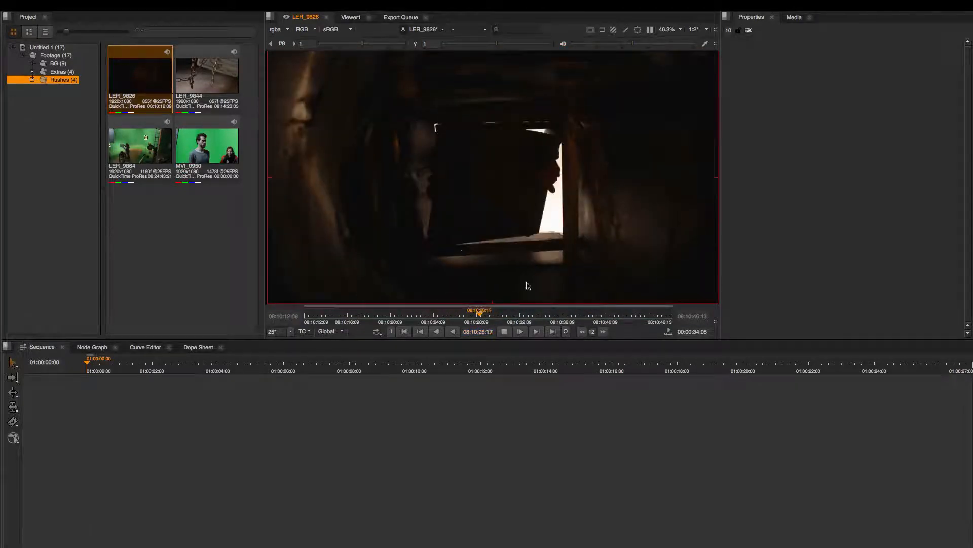
pyautogui.press('k')
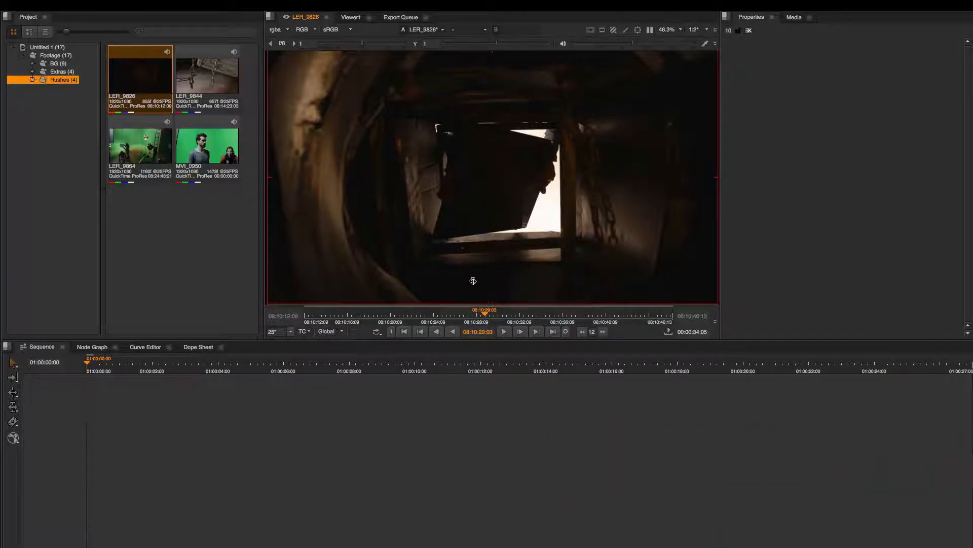
# Review LER_9826 by scrubbing back and forth directly over the viewer image, with playback in between.
pyautogui.moveTo(488, 280); pyautogui.dragTo(465, 246)
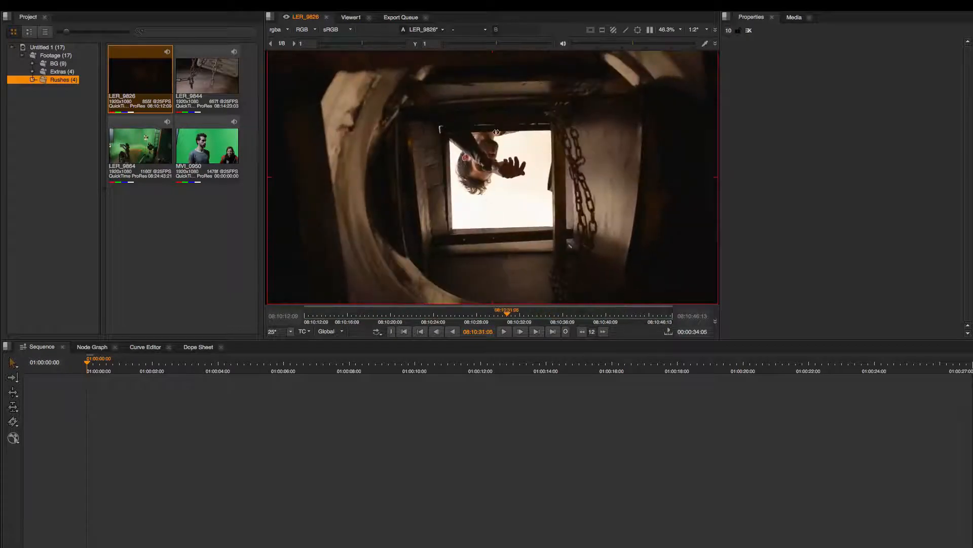
pyautogui.moveTo(474, 82); pyautogui.dragTo(482, 174)
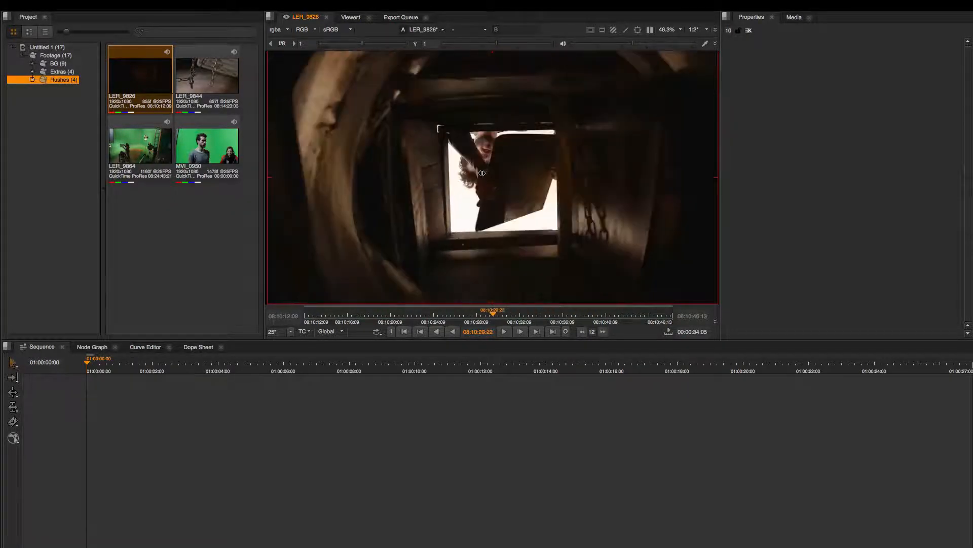
pyautogui.press('space')
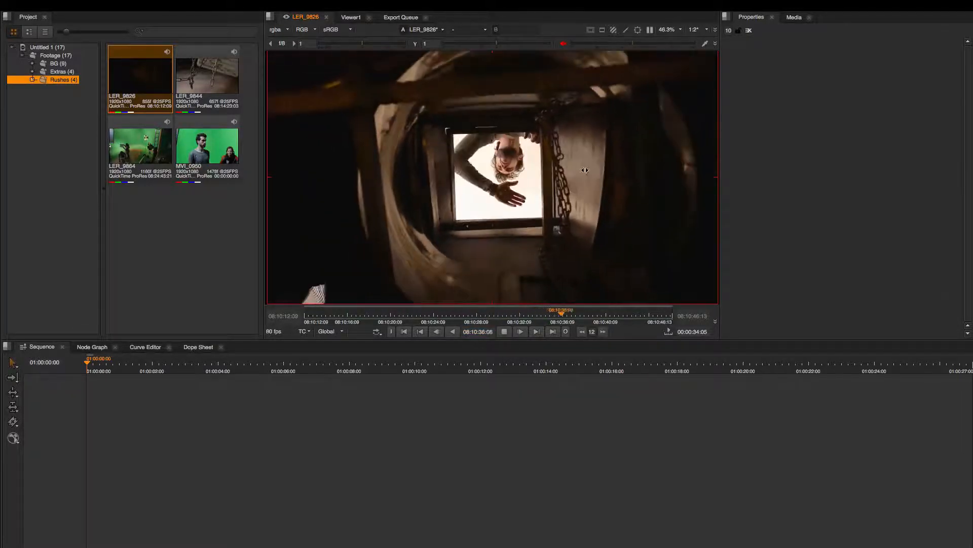
pyautogui.moveTo(483, 168)
pyautogui.mouseDown()
pyautogui.moveTo(279, 163)
pyautogui.moveTo(484, 169)
pyautogui.mouseUp()
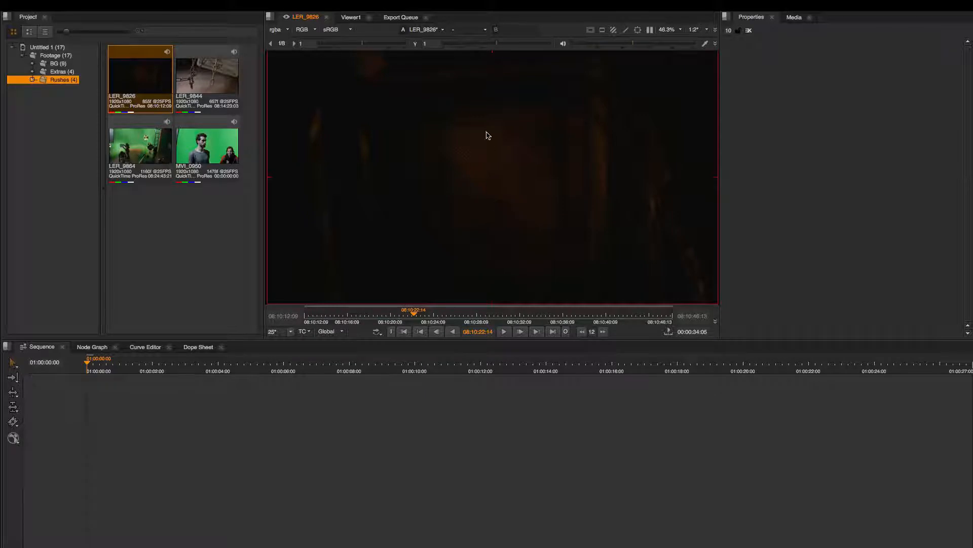
pyautogui.moveTo(474, 79); pyautogui.dragTo(562, 145)
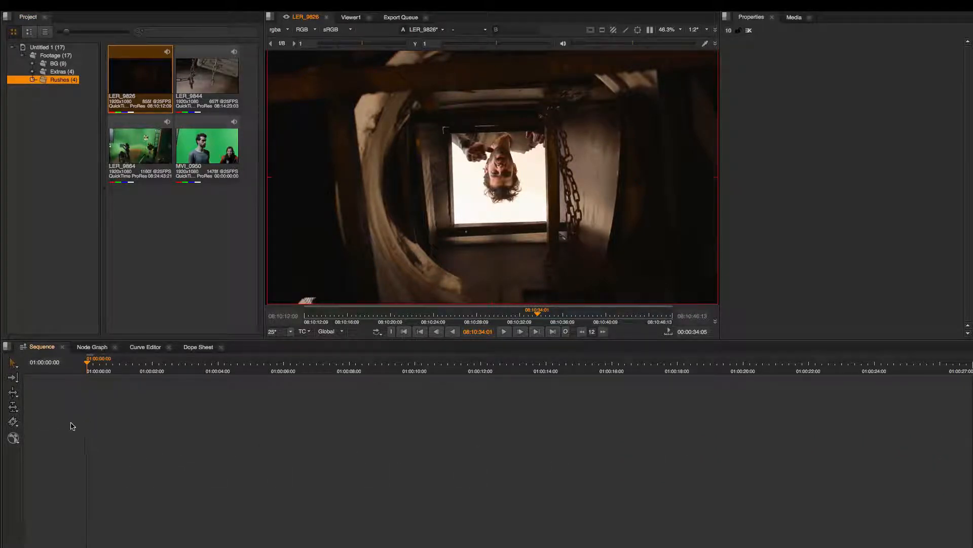
# Build a new sequence by placing the LER_9826 clip on the empty timeline, and select its video and audio items.
pyautogui.moveTo(132, 80); pyautogui.dragTo(108, 449)
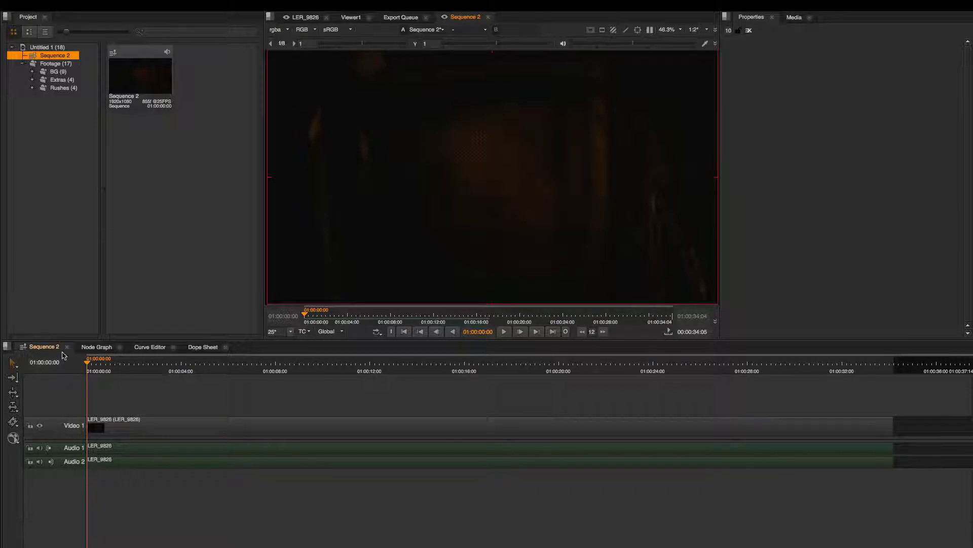
pyautogui.moveTo(115, 503); pyautogui.dragTo(114, 426)
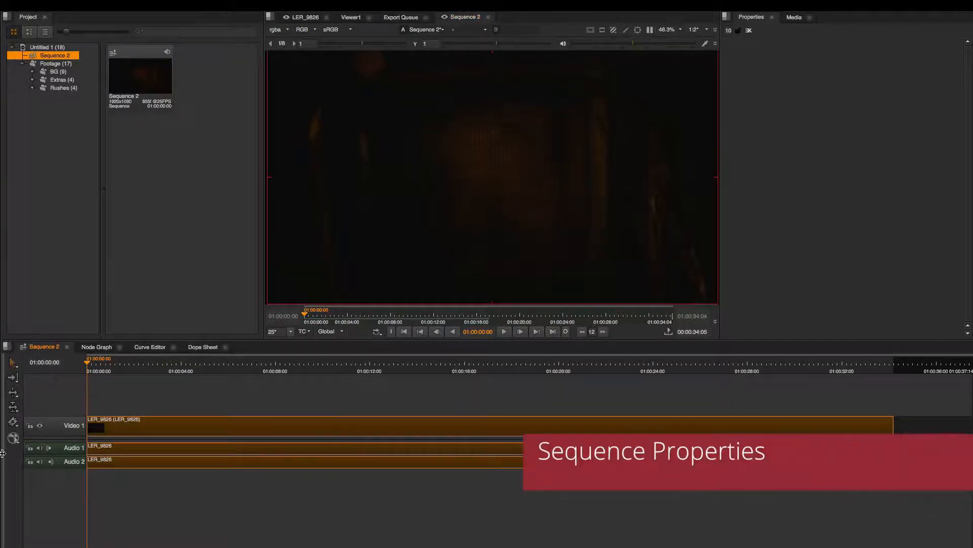
# Reveal the sequence properties to review output resolution, frame rate, start timecode and time display, and hide them again.
pyautogui.moveTo(4, 452); pyautogui.dragTo(163, 463)
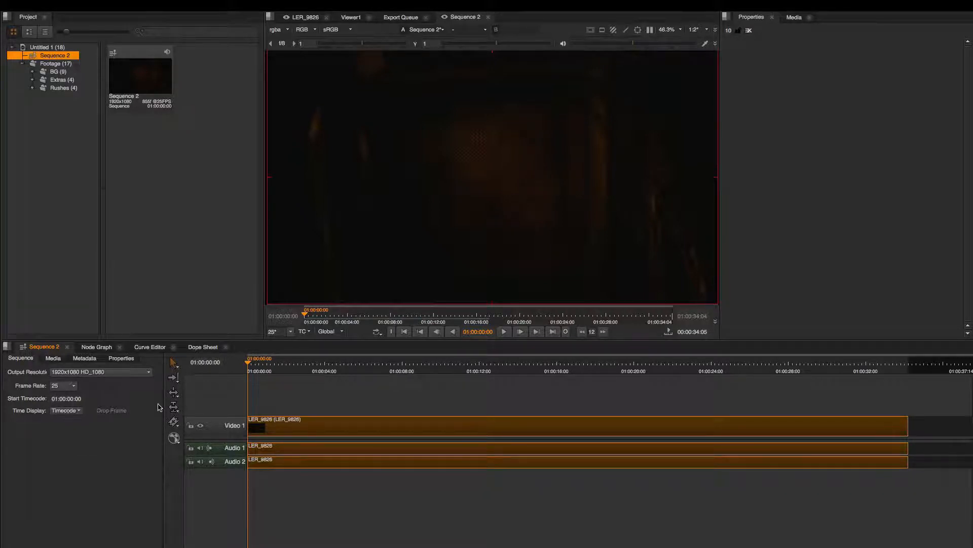
pyautogui.moveTo(160, 403); pyautogui.dragTo(1, 398)
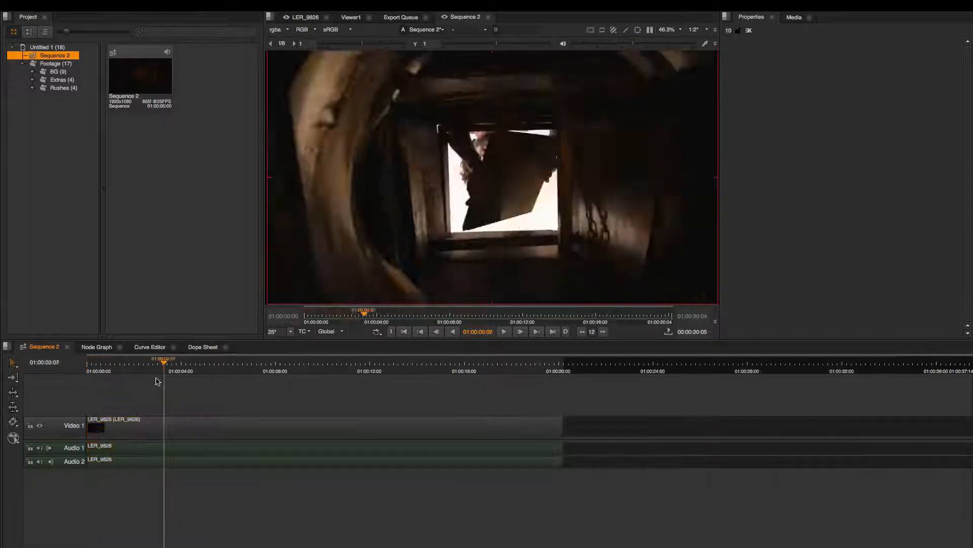
# Move the sequence playhead to about 01:00:13:06, show the Rushes bin and switch to the Editing workspace.
pyautogui.moveTo(157, 379); pyautogui.dragTo(411, 372)
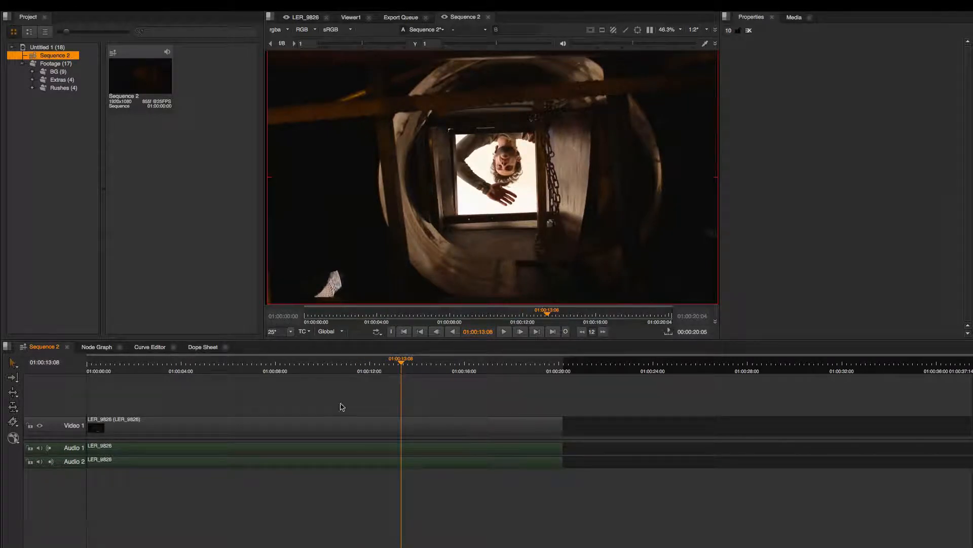
pyautogui.click(68, 90)
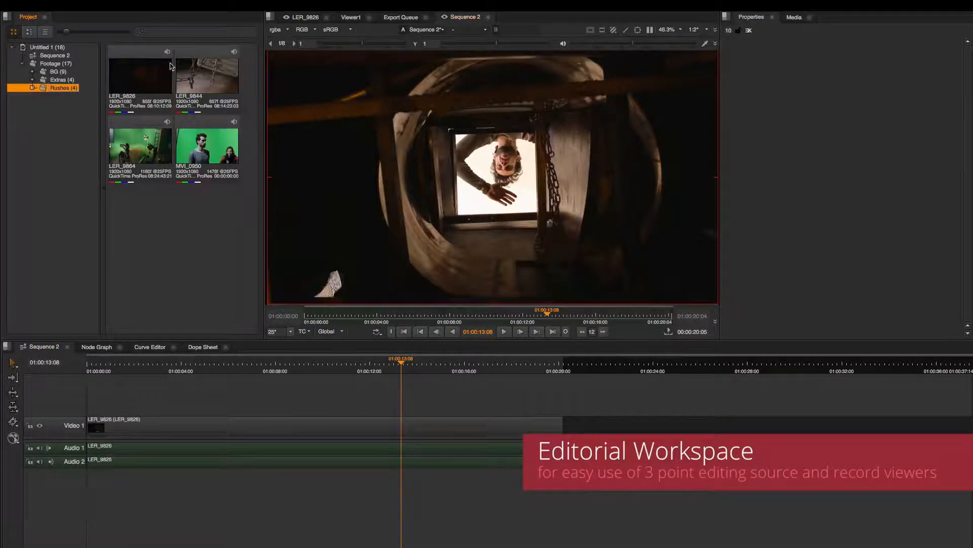
pyautogui.click(160, 5)
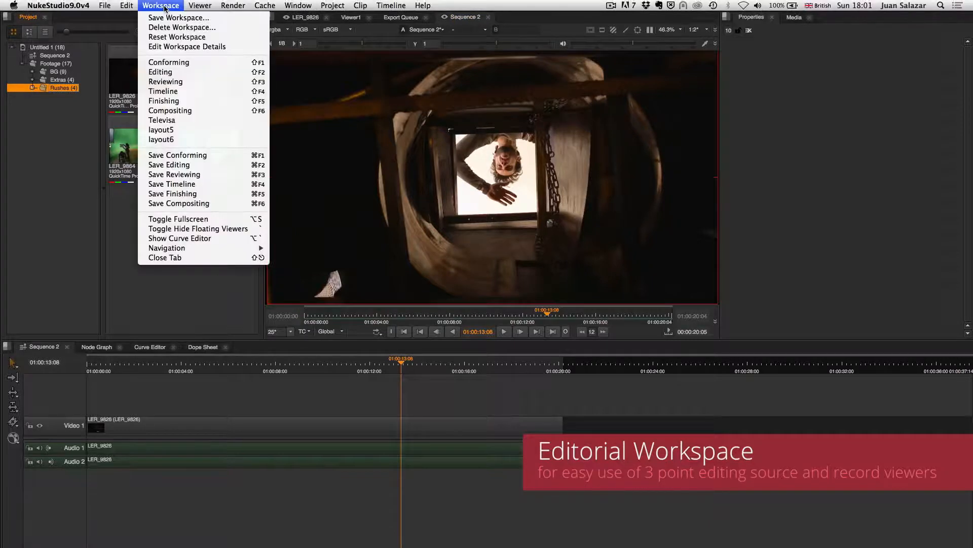
pyautogui.click(170, 72)
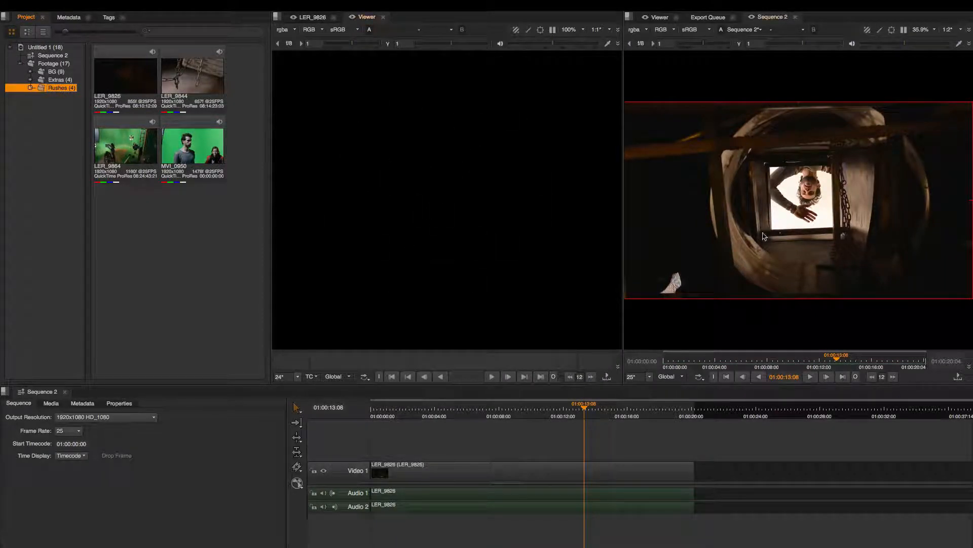
# Check a nearby frame at 01:00:14:09 in the sequence and set the playhead to 01:00:13:05.
pyautogui.click(601, 408)
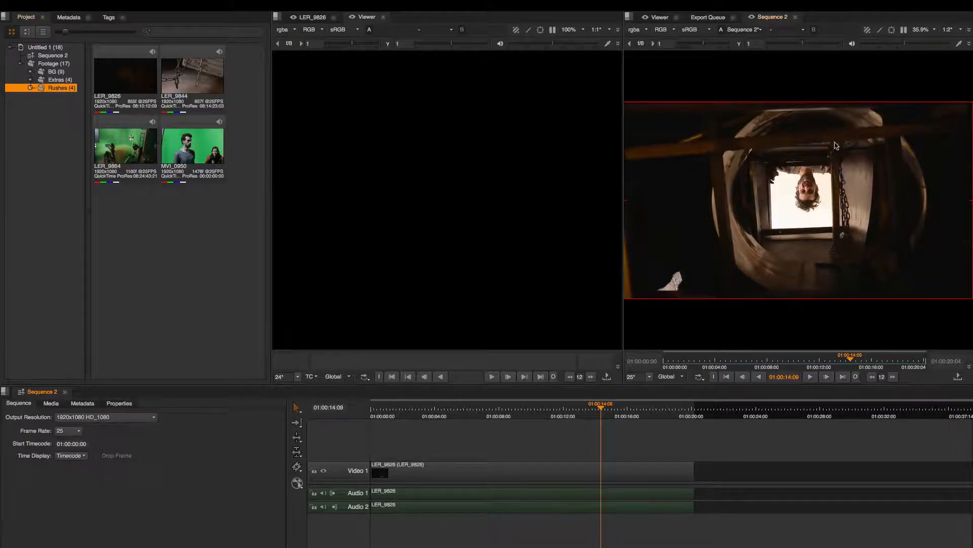
pyautogui.click(583, 408)
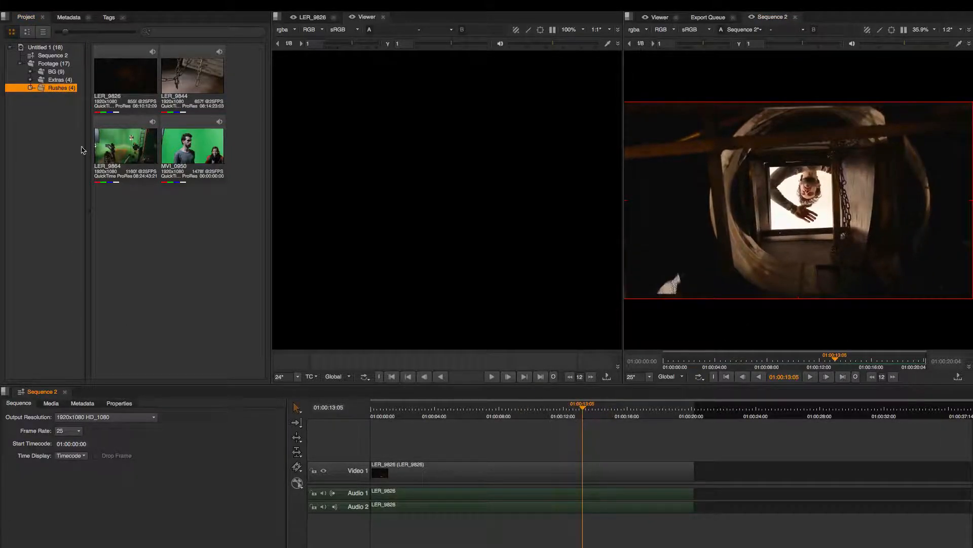
# Load the LER_9844 clip into the source viewer and scrub and play through it to about 08:14:39:07.
pyautogui.click(195, 76)
pyautogui.doubleClick(198, 77)
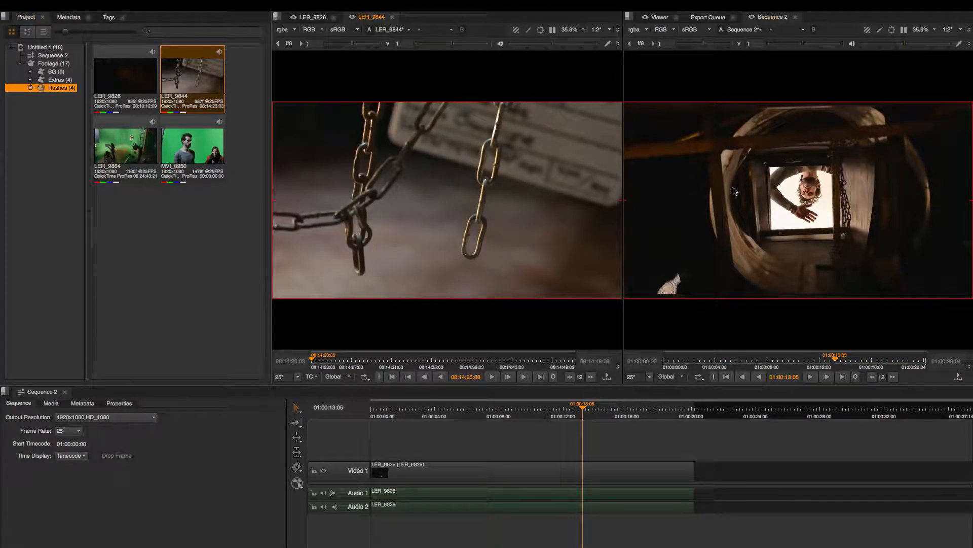
pyautogui.moveTo(313, 358); pyautogui.dragTo(452, 358)
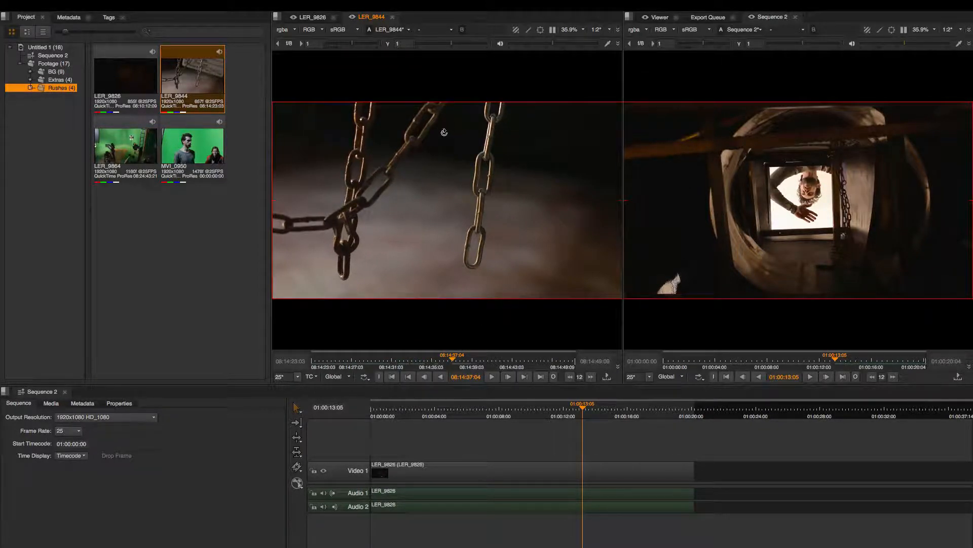
pyautogui.press('space')
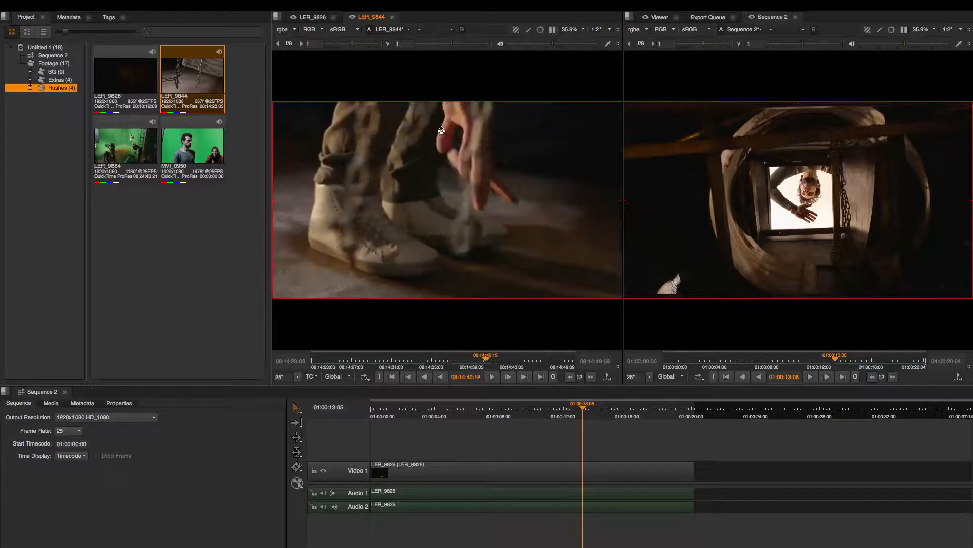
pyautogui.moveTo(442, 130)
pyautogui.mouseDown()
pyautogui.moveTo(457, 128)
pyautogui.moveTo(454, 137)
pyautogui.mouseUp()
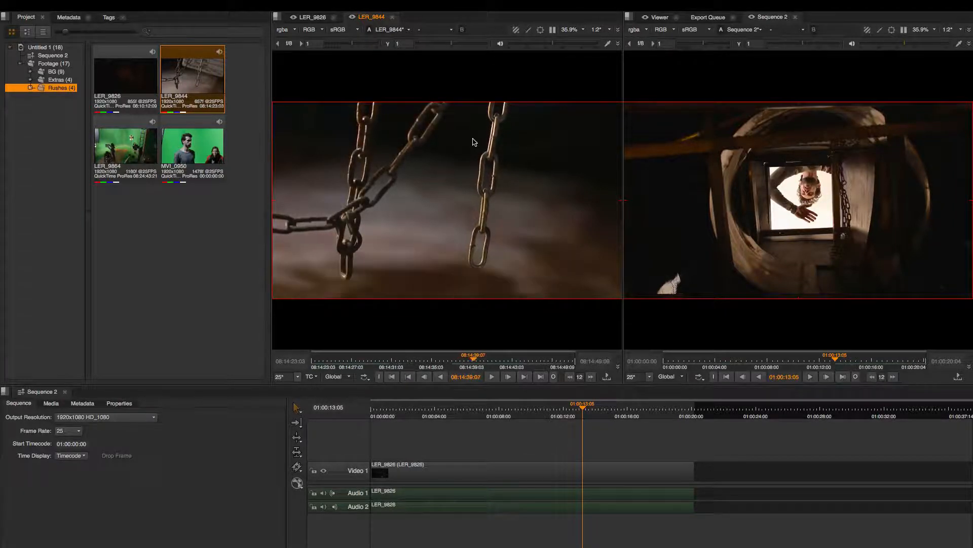
# Mark the in point of LER_9844 at 08:14:39:06 and its out point at 08:14:43:08.
pyautogui.press('Right')
pyautogui.press('Right')
pyautogui.press('Right')
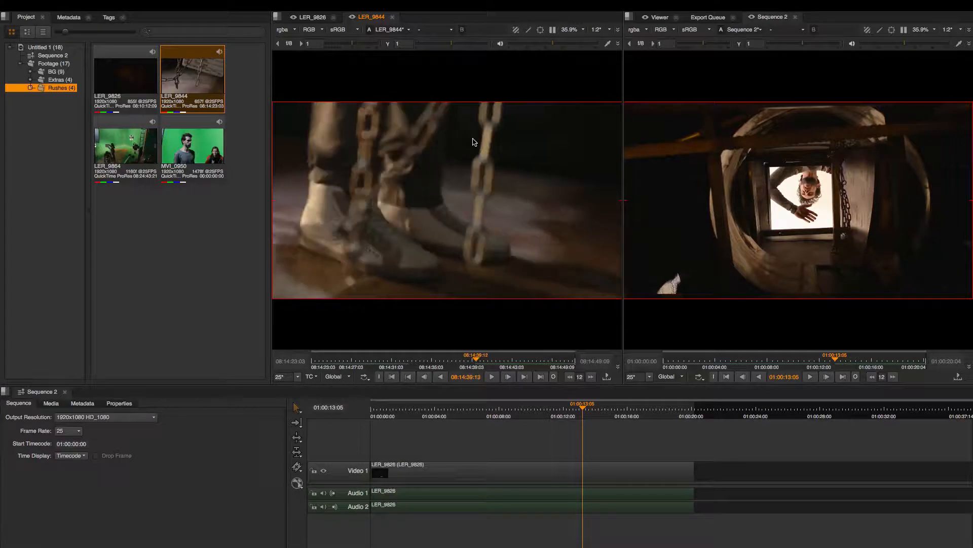
pyautogui.press('Left')
pyautogui.press('Left')
pyautogui.press('Left')
pyautogui.press('Left')
pyautogui.press('Left')
pyautogui.press('Left')
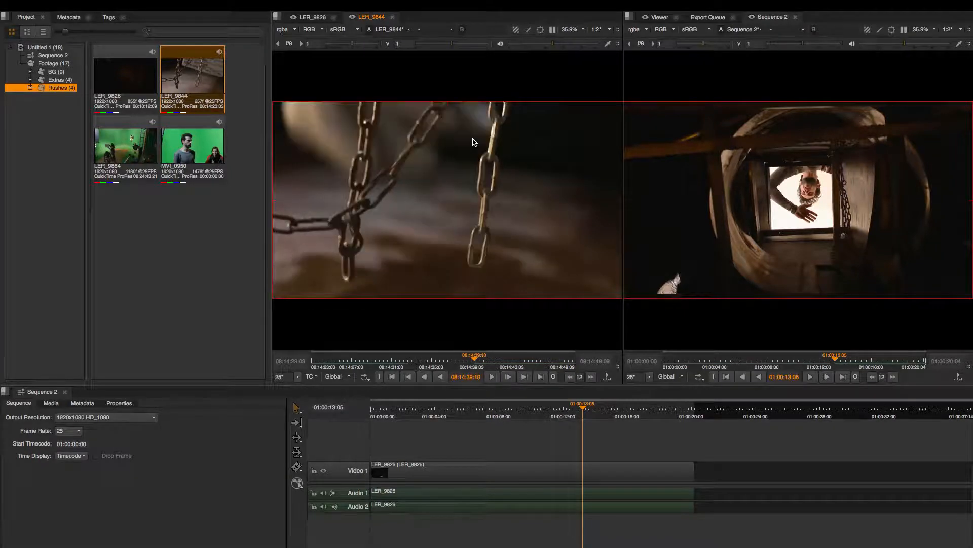
pyautogui.press('Left')
pyautogui.press('Left')
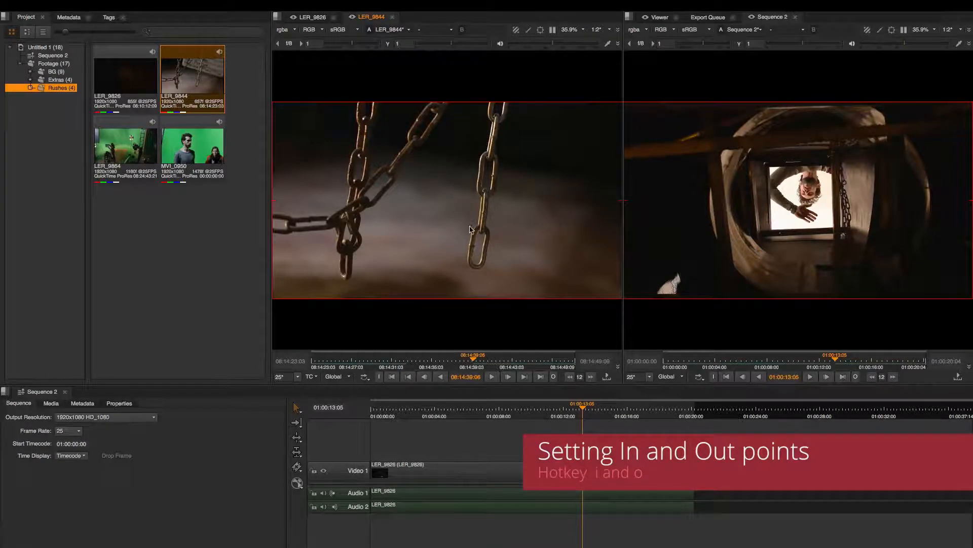
pyautogui.press('i')
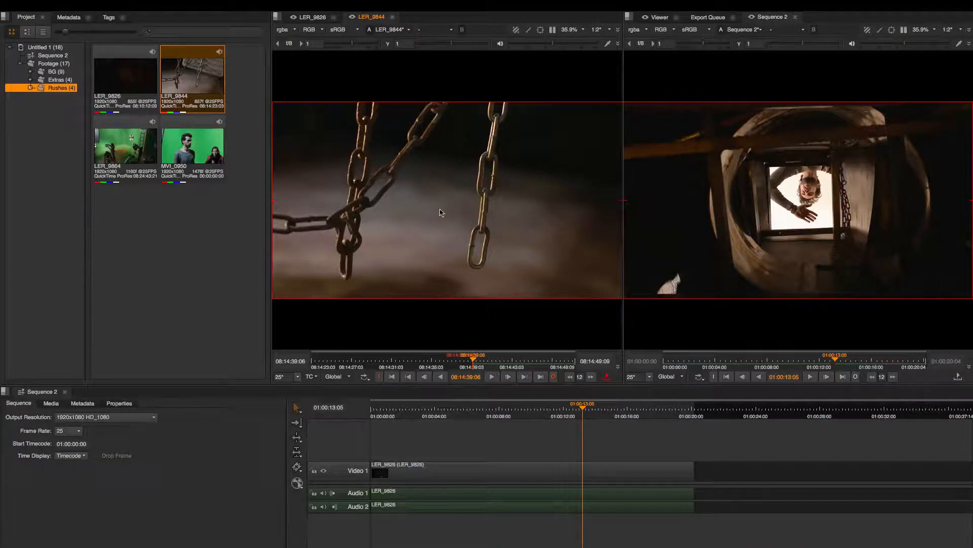
pyautogui.moveTo(463, 277); pyautogui.dragTo(401, 284)
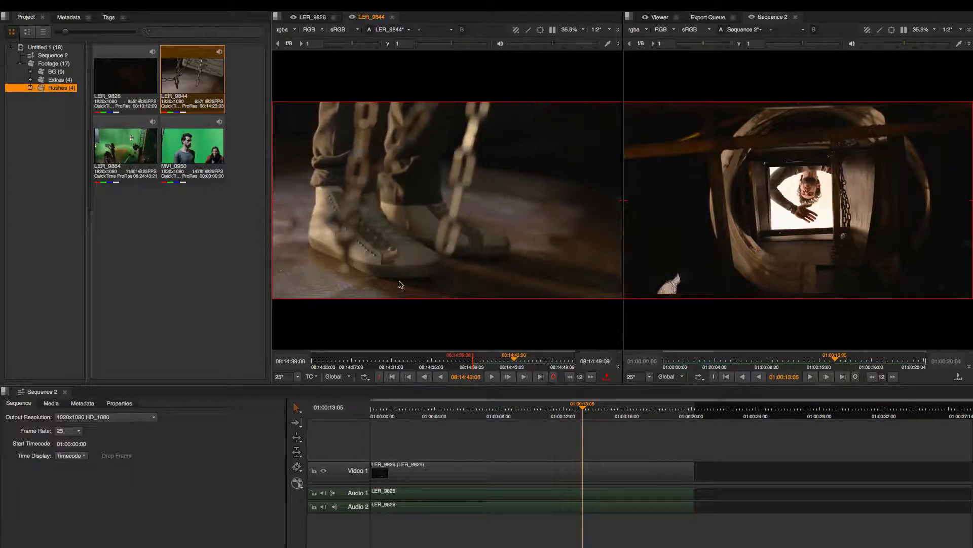
pyautogui.press('o')
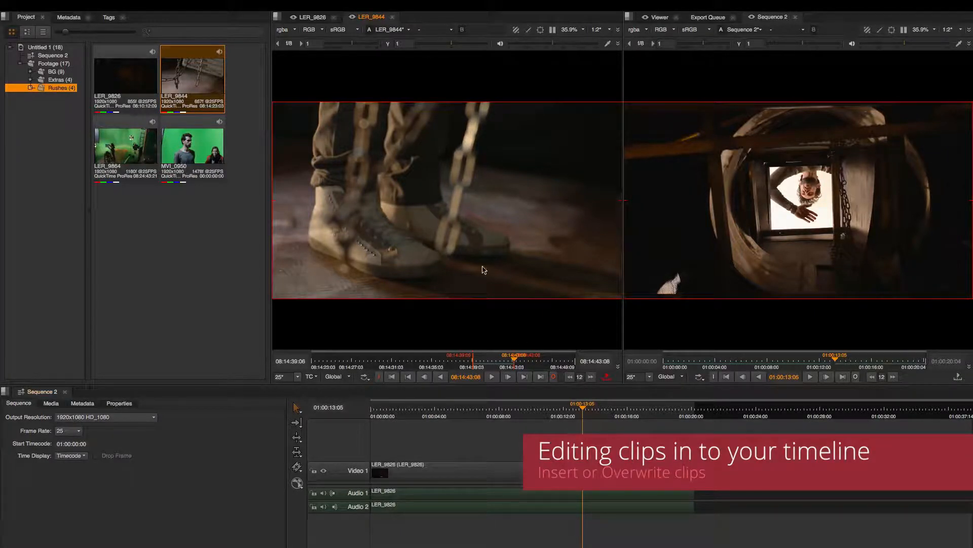
# Overwrite the marked part of LER_9844 into the sequence at the playhead position of 01:00:13:05.
pyautogui.rightClick(485, 250)
pyautogui.moveTo(517, 266)
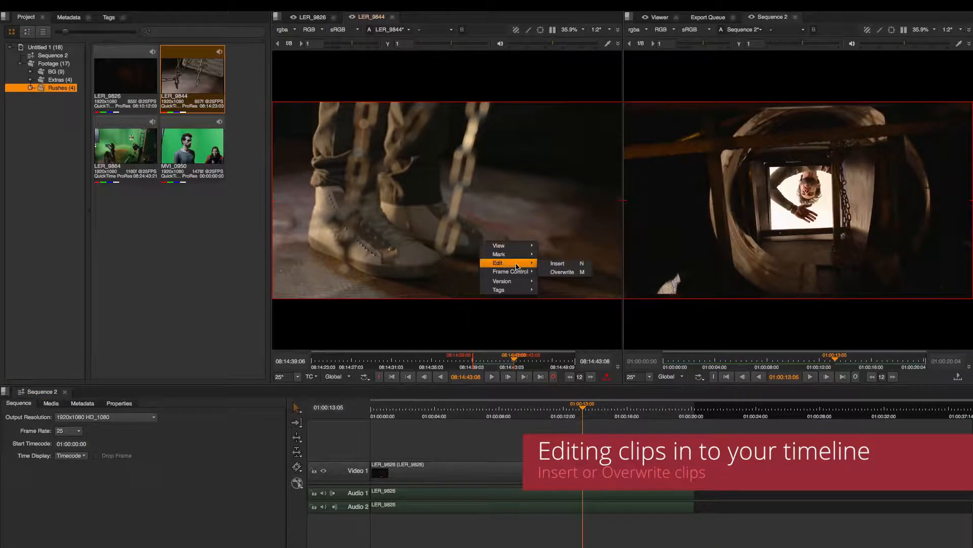
pyautogui.click(528, 207)
pyautogui.moveTo(453, 222); pyautogui.dragTo(534, 222)
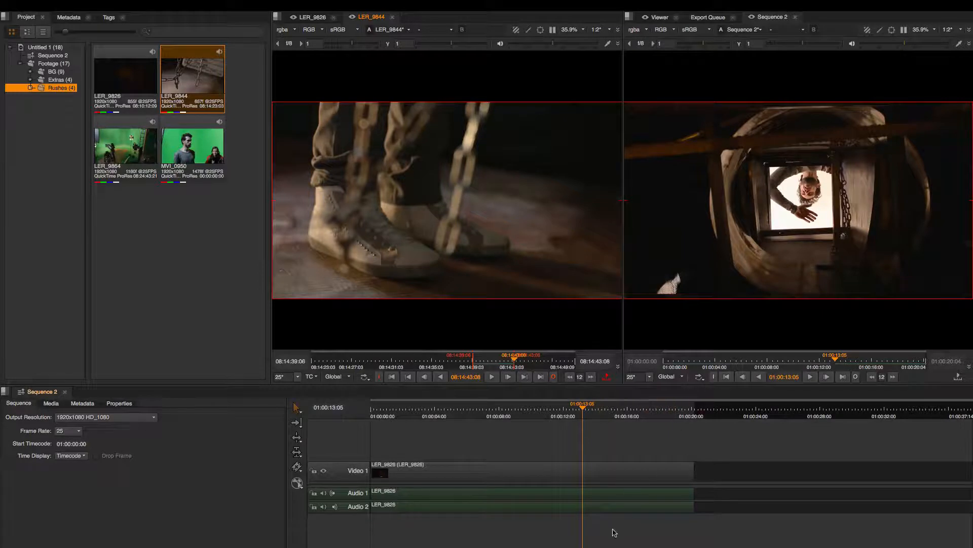
pyautogui.rightClick(477, 235)
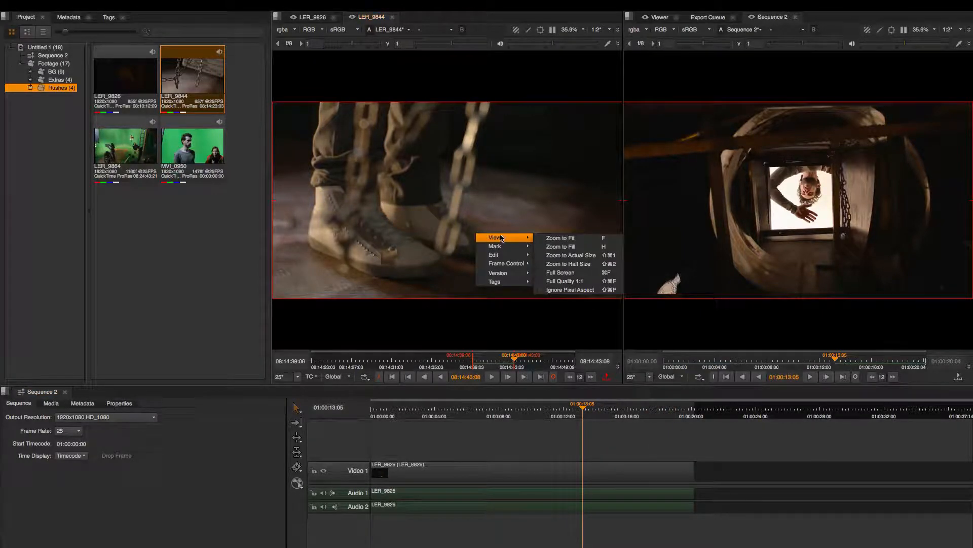
pyautogui.moveTo(507, 255)
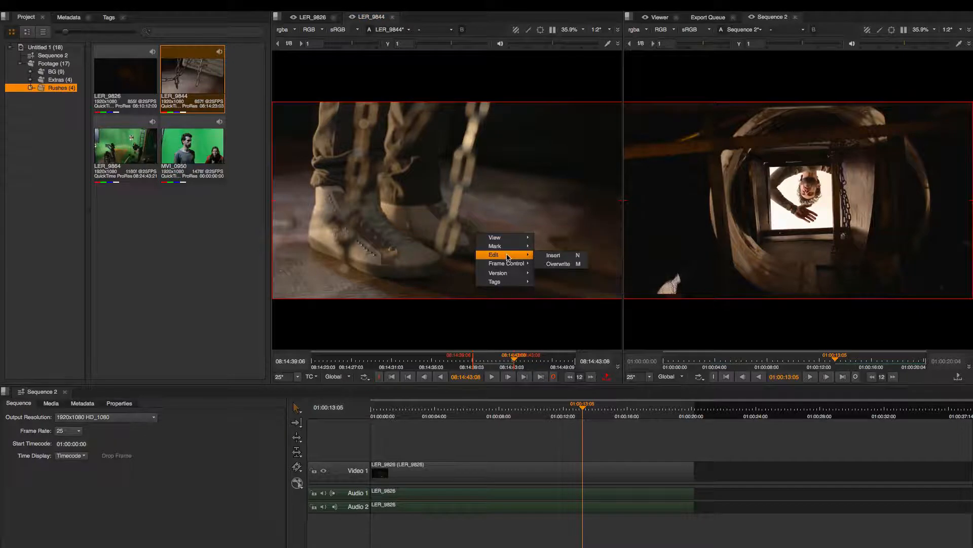
pyautogui.click(572, 264)
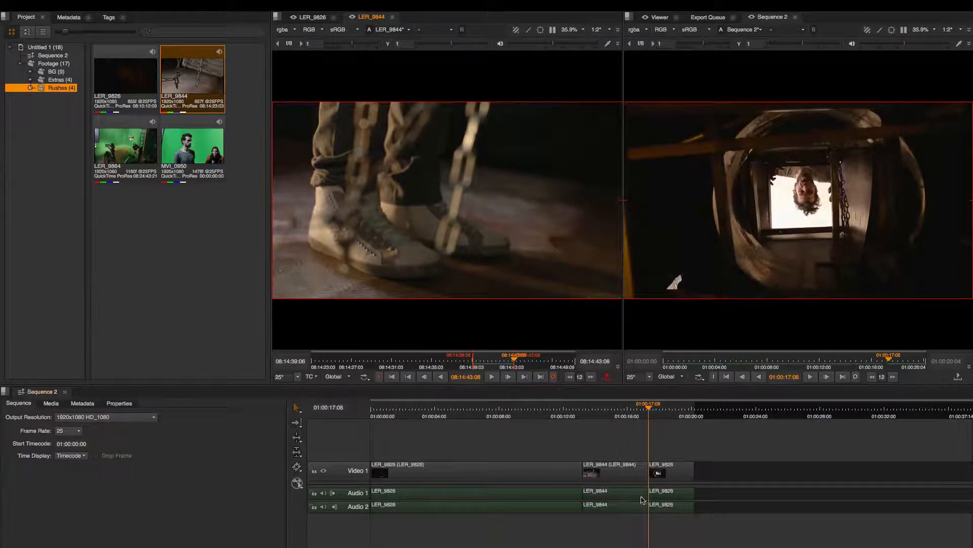
# Delete the leftover LER_9826 piece after LER_9844 and move the playhead to the end of the sequence.
pyautogui.moveTo(647, 408); pyautogui.dragTo(673, 410)
pyautogui.click(687, 469)
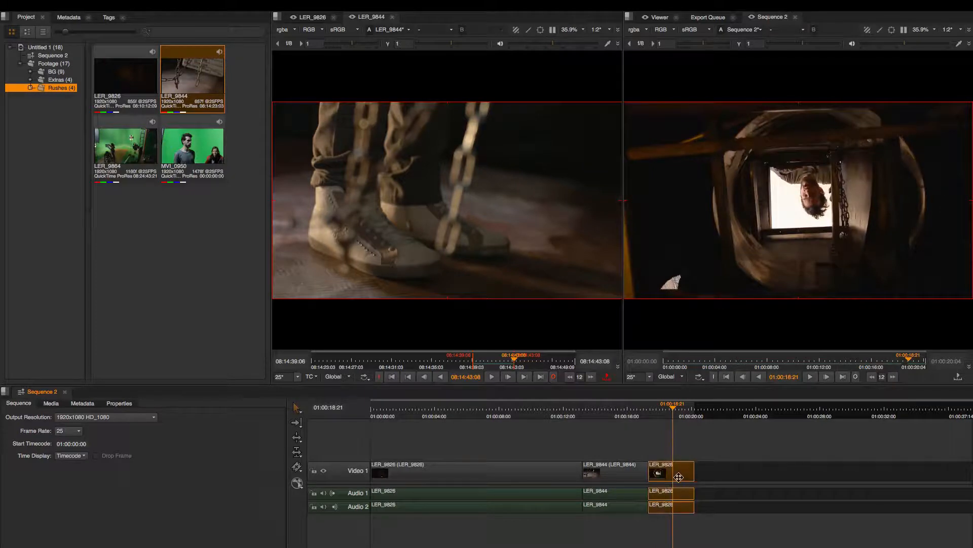
pyautogui.press('Delete')
pyautogui.click(635, 415)
pyautogui.moveTo(636, 414); pyautogui.dragTo(633, 391)
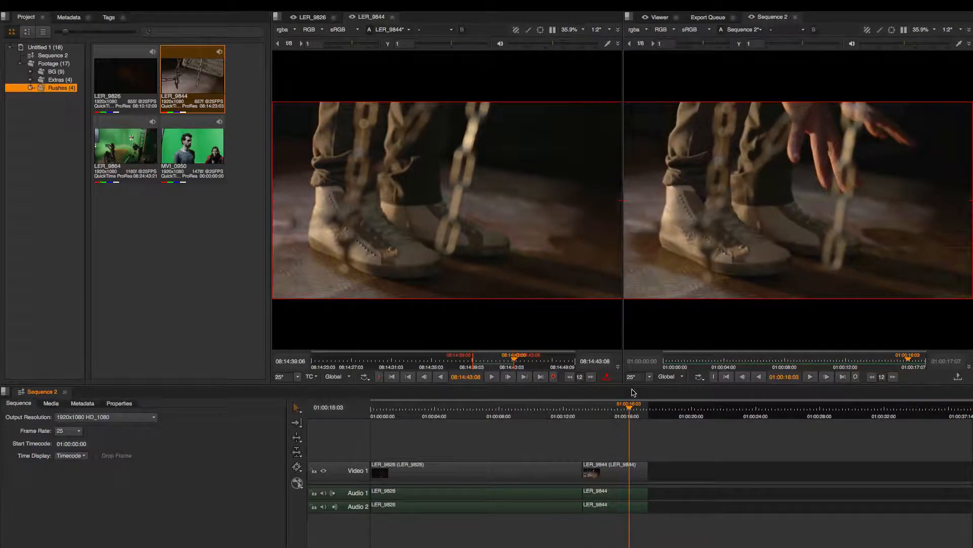
pyautogui.press('Down')
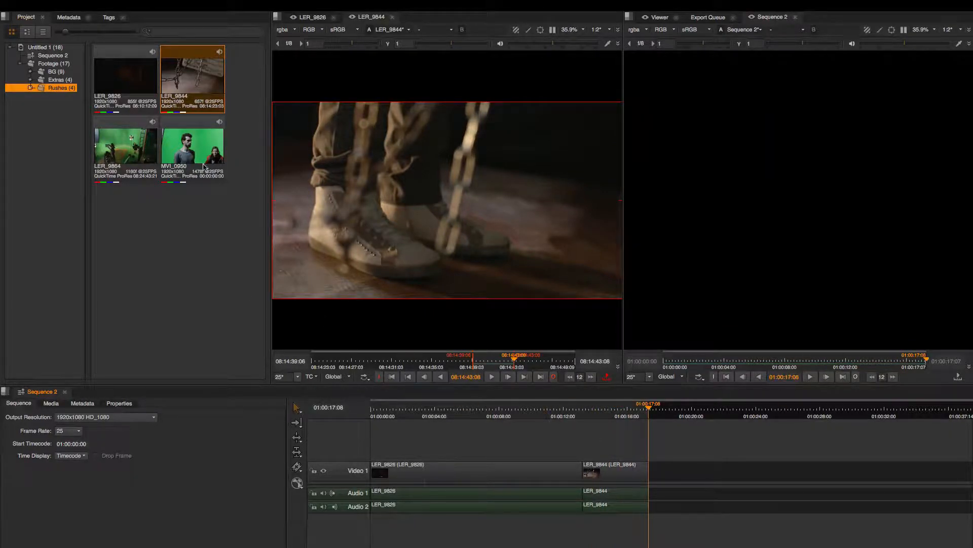
# Load MVI_0950 into the source viewer and mark its in point at 00:00:29:14 and out point at 00:00:41:16.
pyautogui.doubleClick(194, 151)
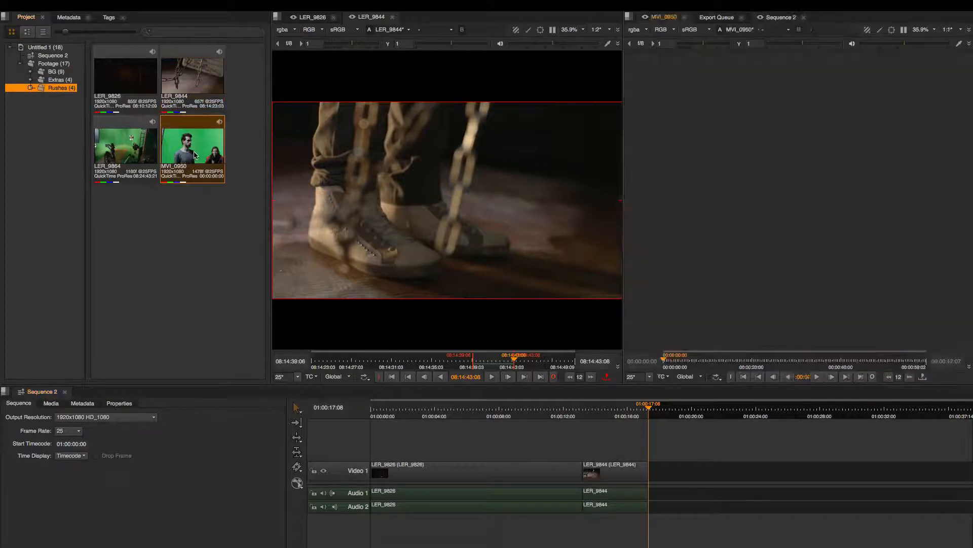
pyautogui.moveTo(628, 414)
pyautogui.mouseDown()
pyautogui.moveTo(616, 414)
pyautogui.moveTo(635, 411)
pyautogui.mouseUp()
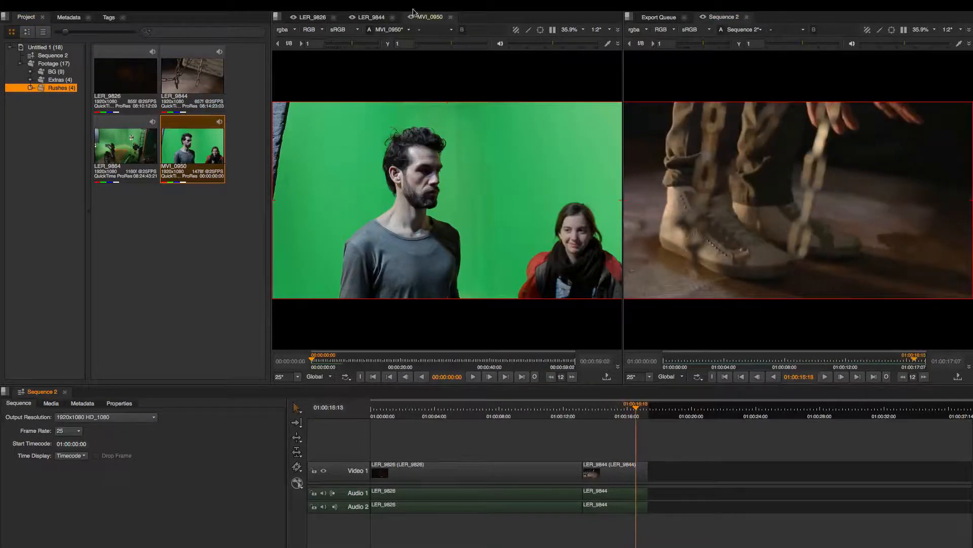
pyautogui.moveTo(317, 361); pyautogui.dragTo(405, 362)
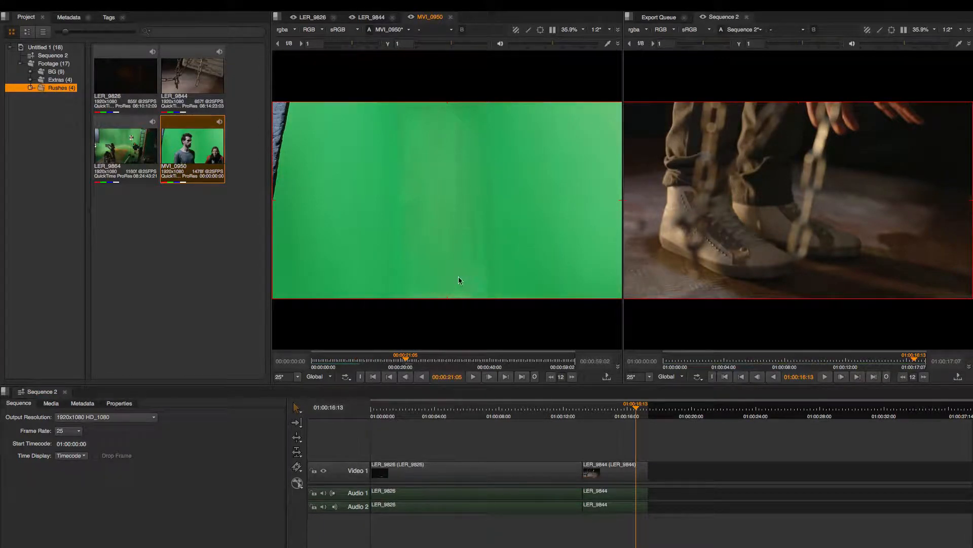
pyautogui.moveTo(442, 275)
pyautogui.mouseDown()
pyautogui.moveTo(495, 276)
pyautogui.moveTo(448, 277)
pyautogui.mouseUp()
pyautogui.press('Right')
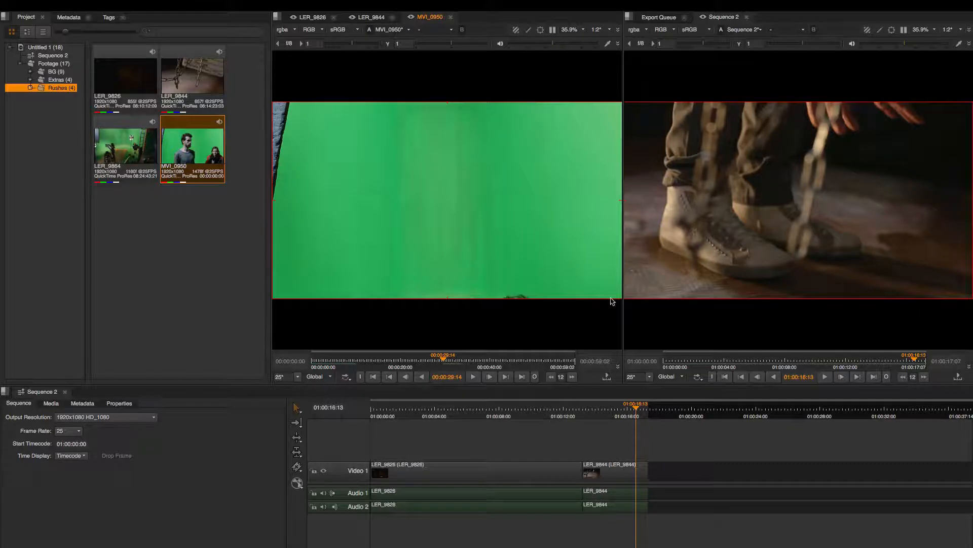
pyautogui.press('i')
pyautogui.moveTo(458, 358); pyautogui.dragTo(496, 361)
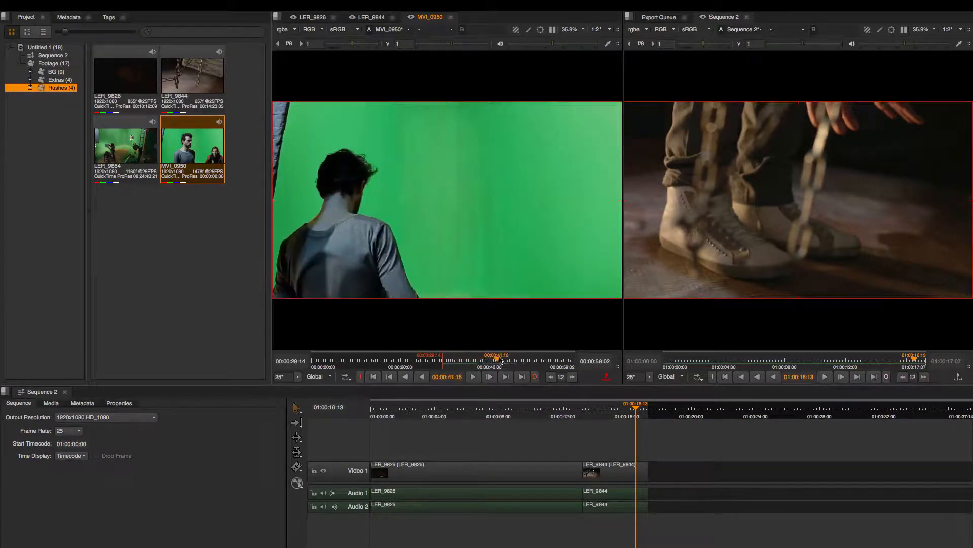
pyautogui.press('o')
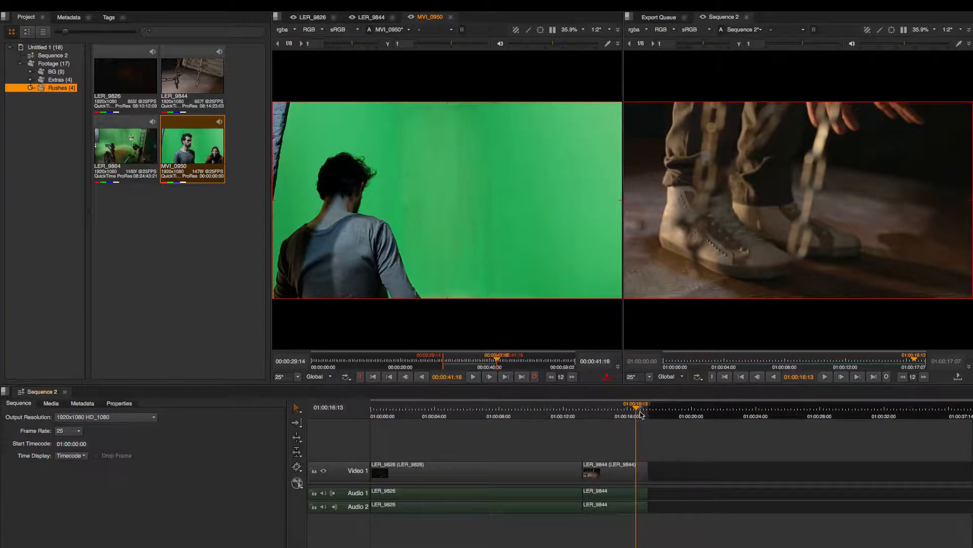
# Move between the cuts to the end of LER_9844 at 01:00:17:08 and insert the marked part of MVI_0950 there.
pyautogui.moveTo(637, 411); pyautogui.dragTo(634, 411)
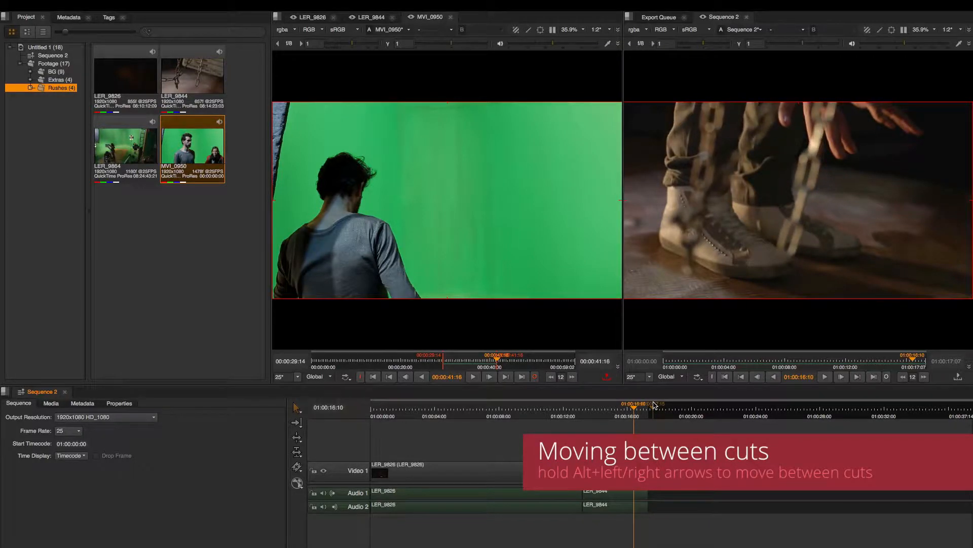
pyautogui.hotkey('alt', 'Left')
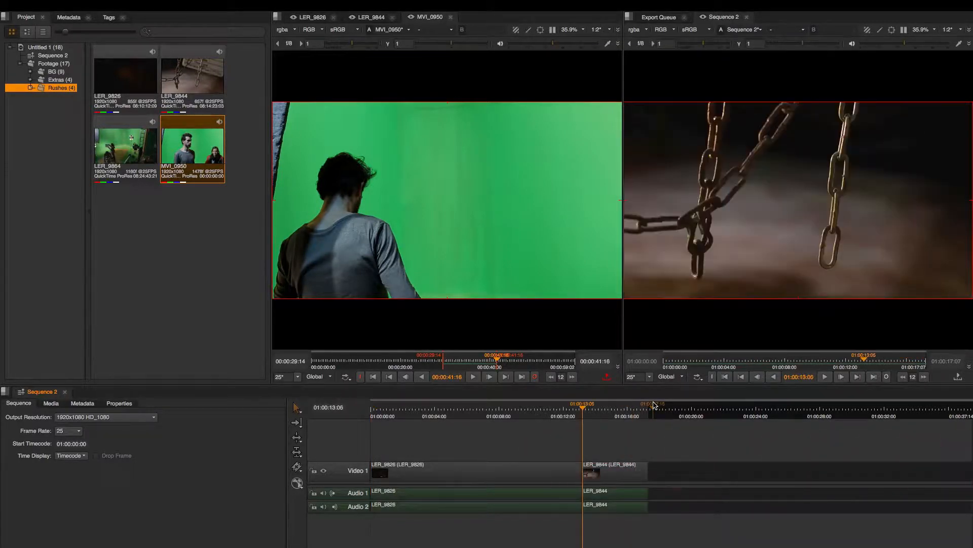
pyautogui.hotkey('alt', 'Right')
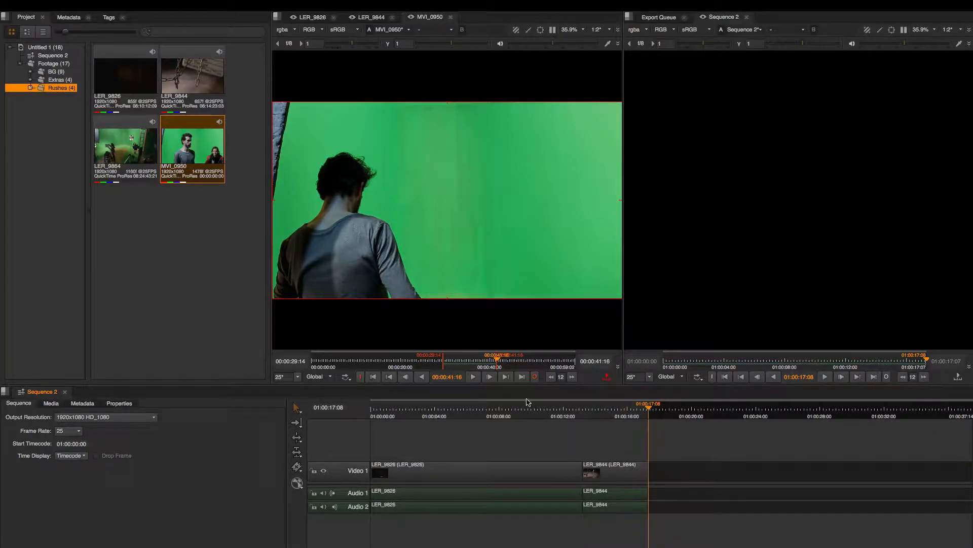
pyautogui.rightClick(505, 268)
pyautogui.moveTo(530, 286)
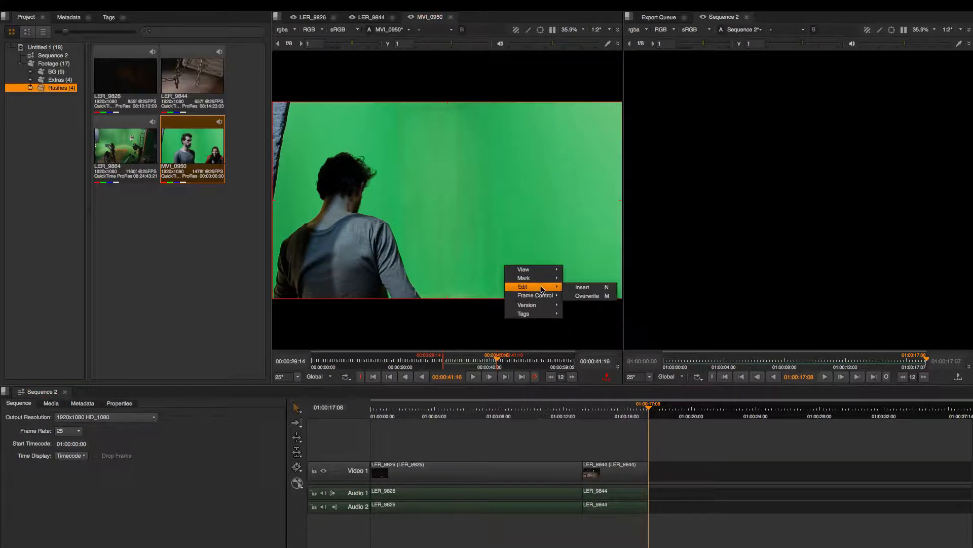
pyautogui.click(597, 289)
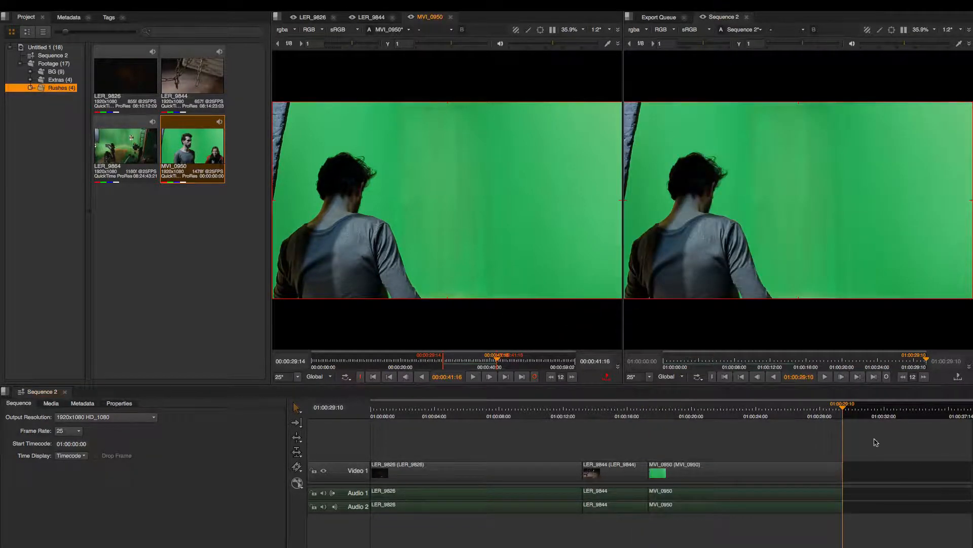
# Load LER_9864 into the source viewer and mark its in point at 08:25:20:24.
pyautogui.moveTo(834, 406); pyautogui.dragTo(733, 403)
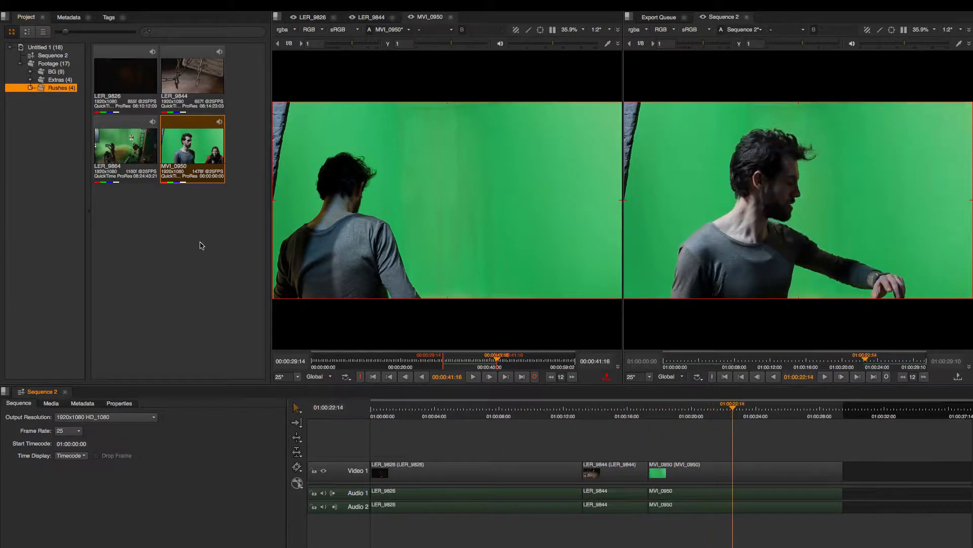
pyautogui.click(154, 157)
pyautogui.click(131, 156)
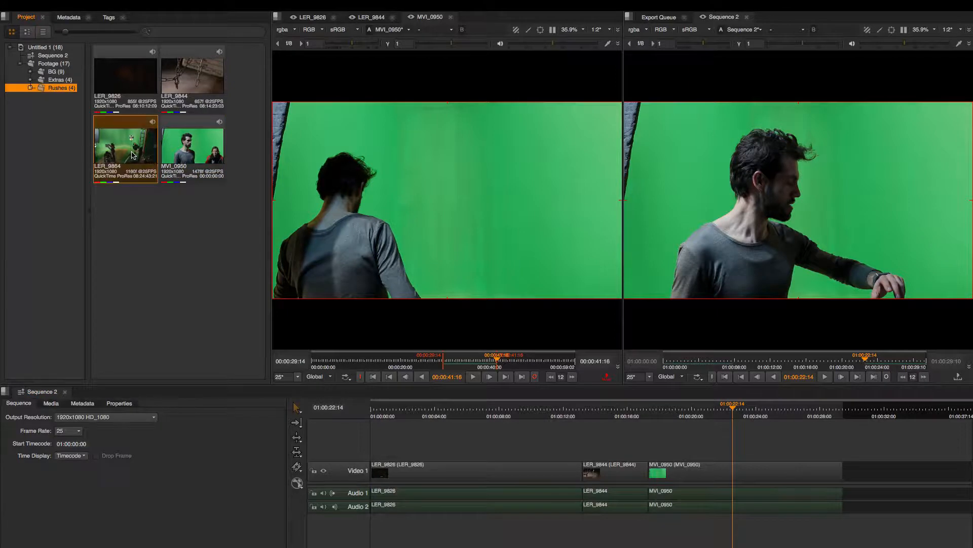
pyautogui.doubleClick(150, 158)
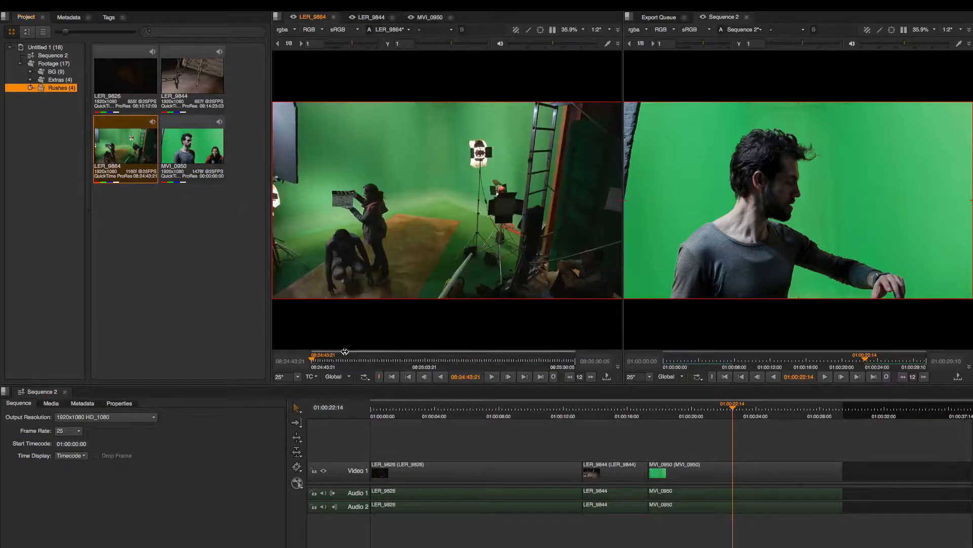
pyautogui.click(332, 361)
pyautogui.moveTo(332, 361); pyautogui.dragTo(520, 371)
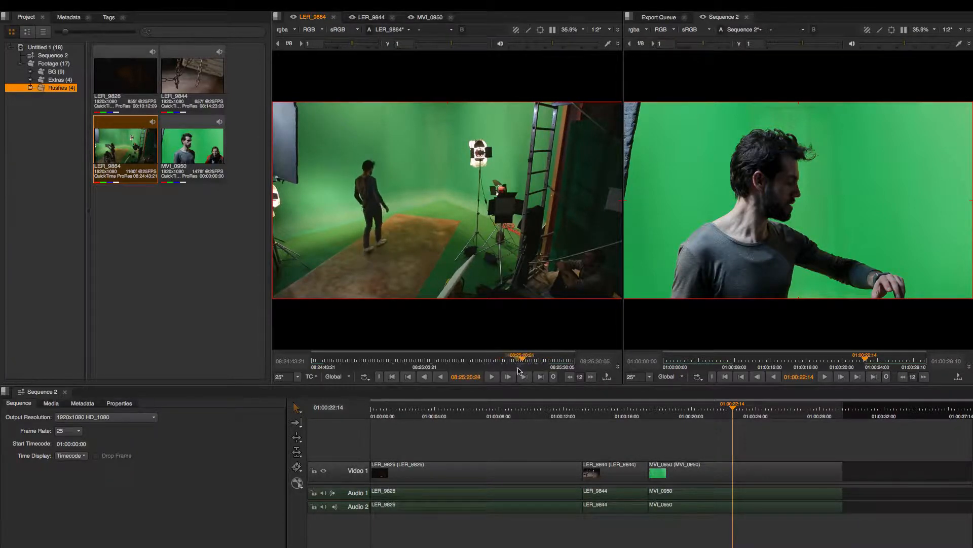
pyautogui.press('i')
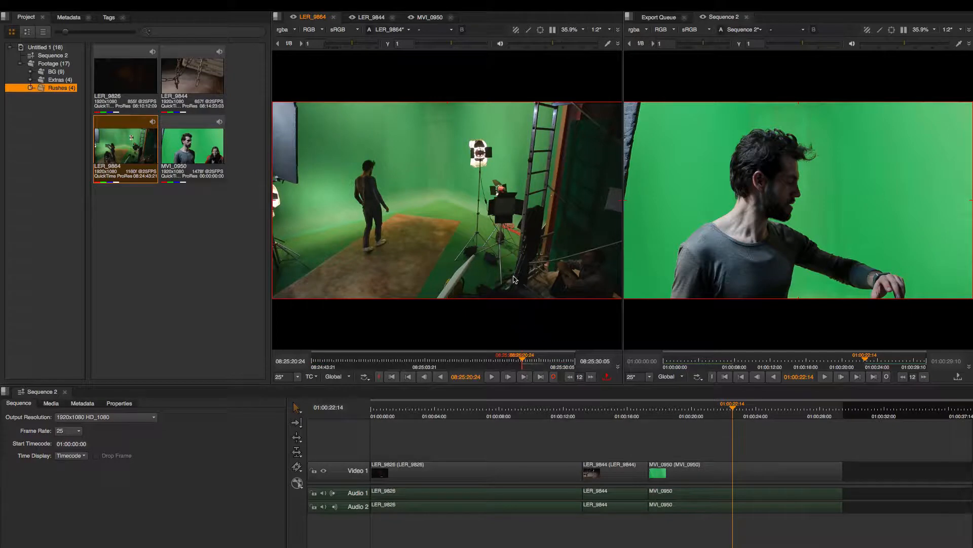
pyautogui.moveTo(523, 358)
pyautogui.mouseDown()
pyautogui.moveTo(575, 360)
pyautogui.moveTo(523, 359)
pyautogui.mouseUp()
# Mark an in point in the sequence at 01:00:26:10 and insert LER_9864 there.
pyautogui.moveTo(743, 408); pyautogui.dragTo(795, 408)
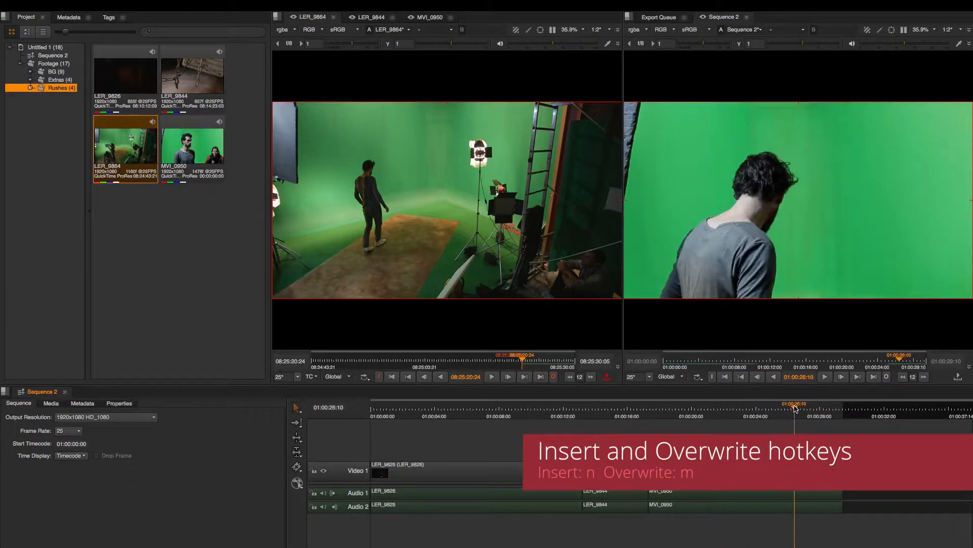
pyautogui.press('i')
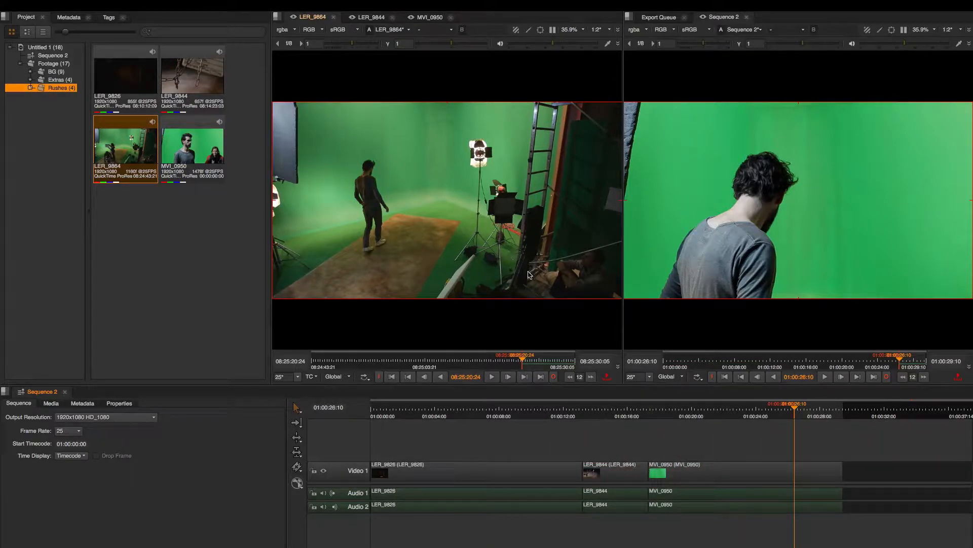
pyautogui.press('n')
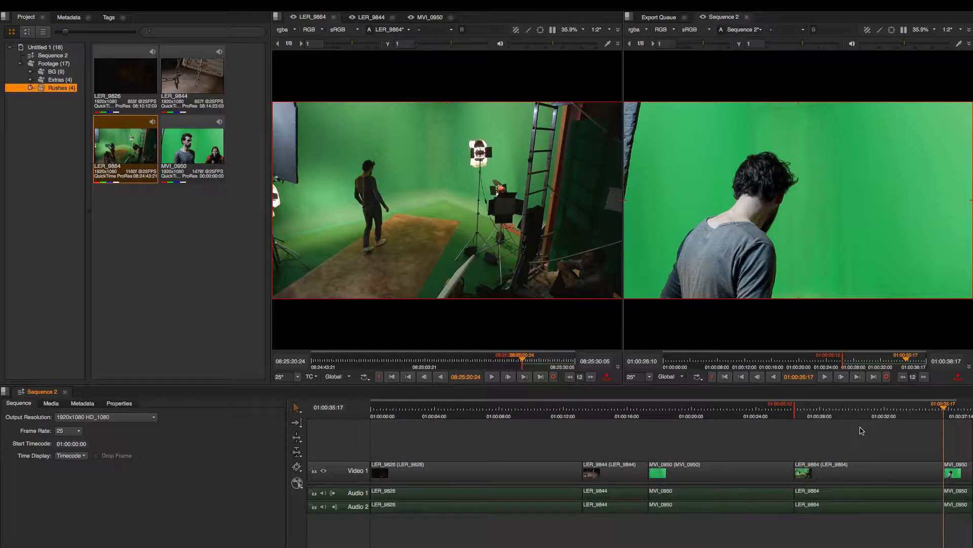
# Undo the insert of LER_9864 and overwrite the clip into the sequence at the marked in point instead.
pyautogui.hotkey('ctrl', 'z')
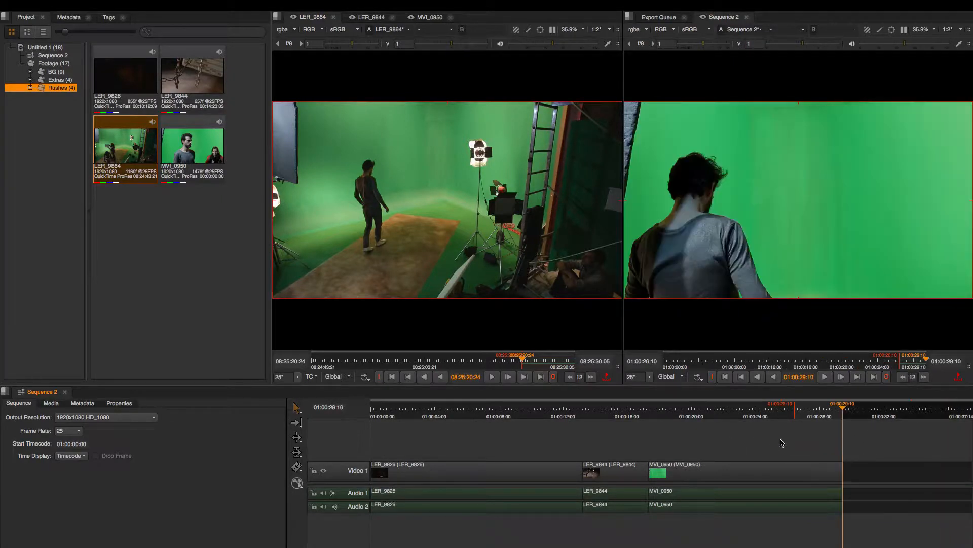
pyautogui.press('m')
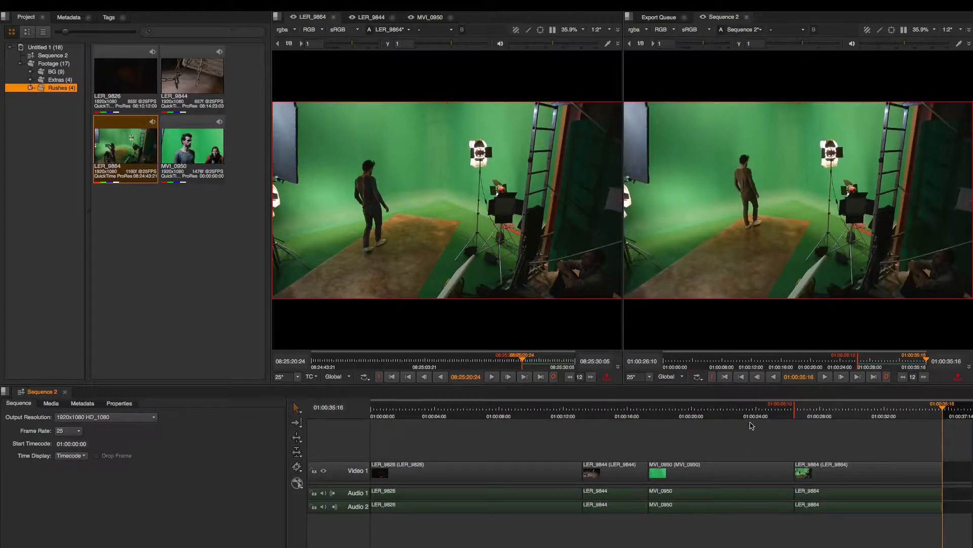
pyautogui.moveTo(933, 405); pyautogui.dragTo(824, 420)
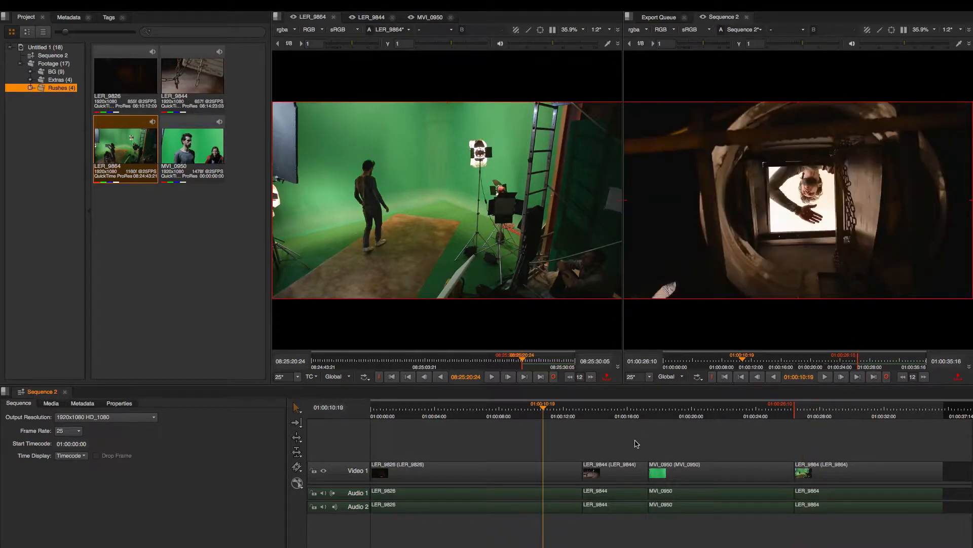